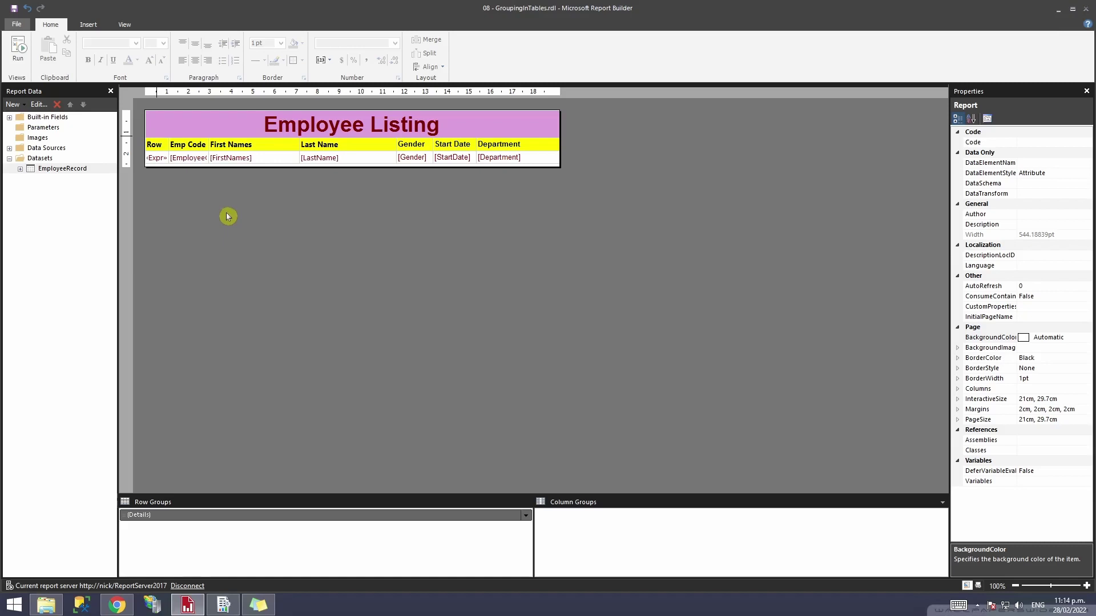
Preview the report, return to design view, and confirm the Grouping pane is shown.
click(18, 49)
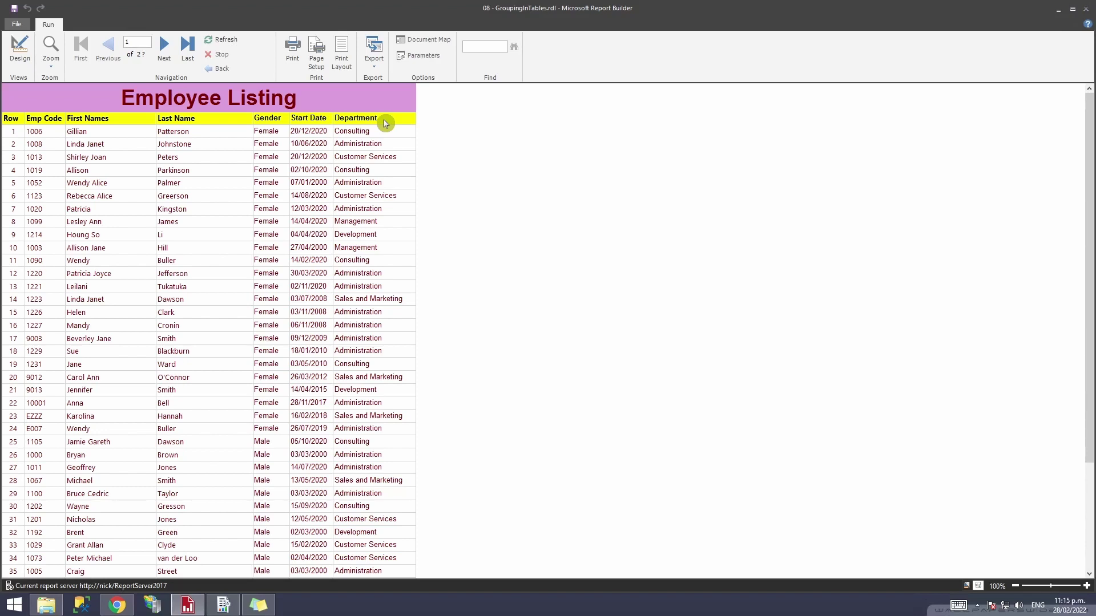
click(19, 50)
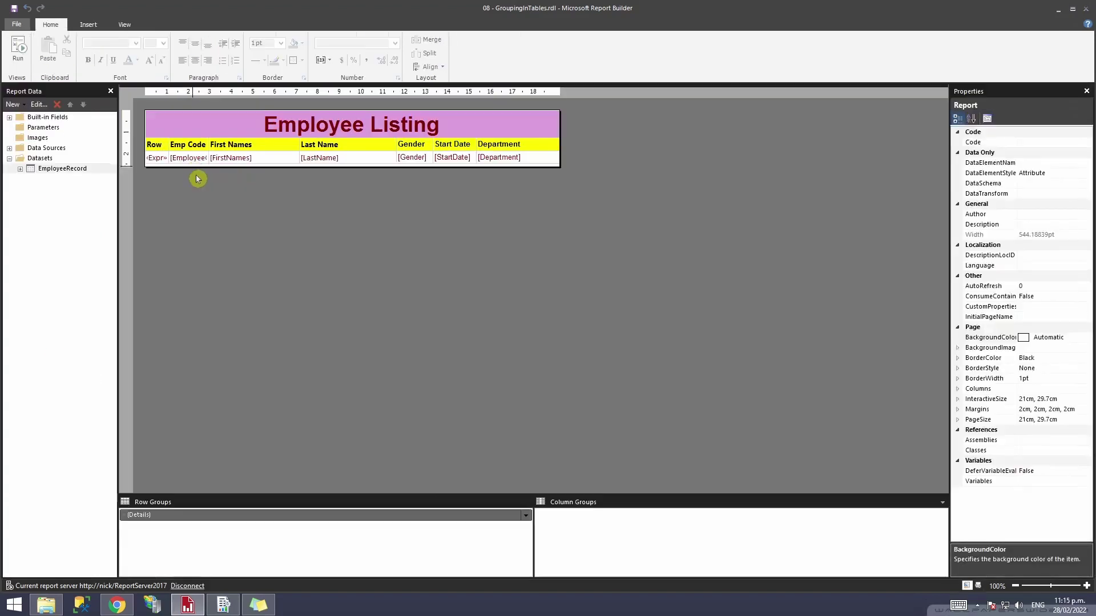
click(125, 24)
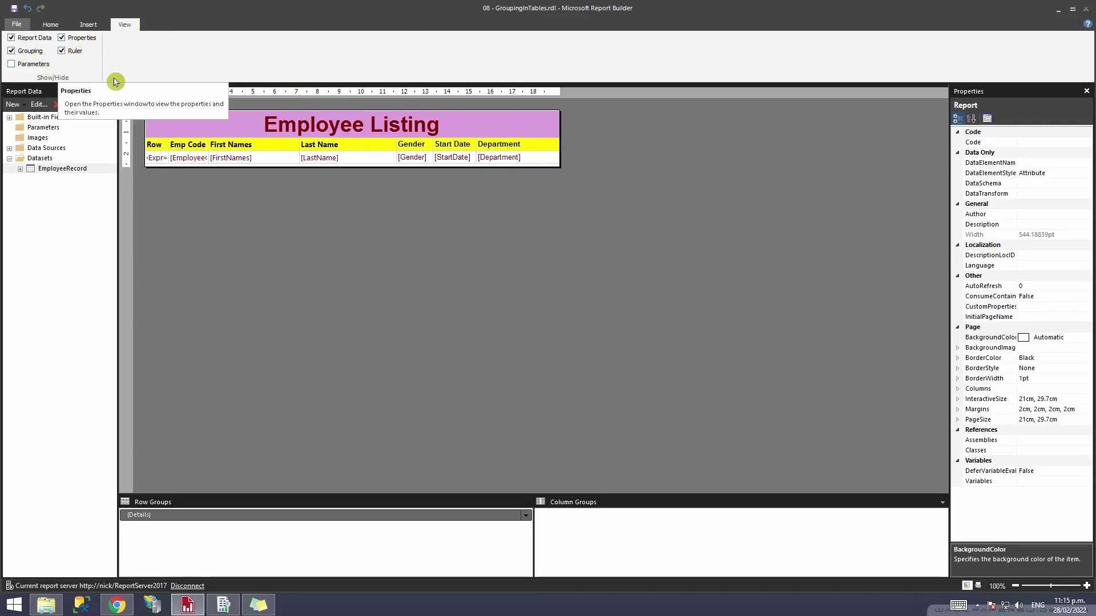
Start adding a parent group above the (Details) row group.
click(299, 517)
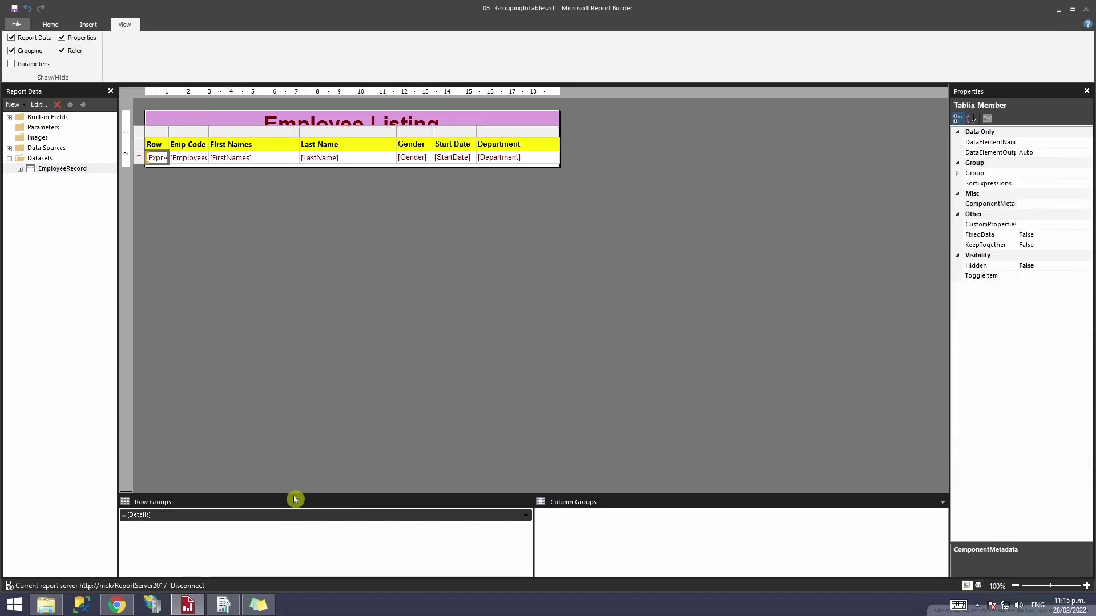
right_click(298, 518)
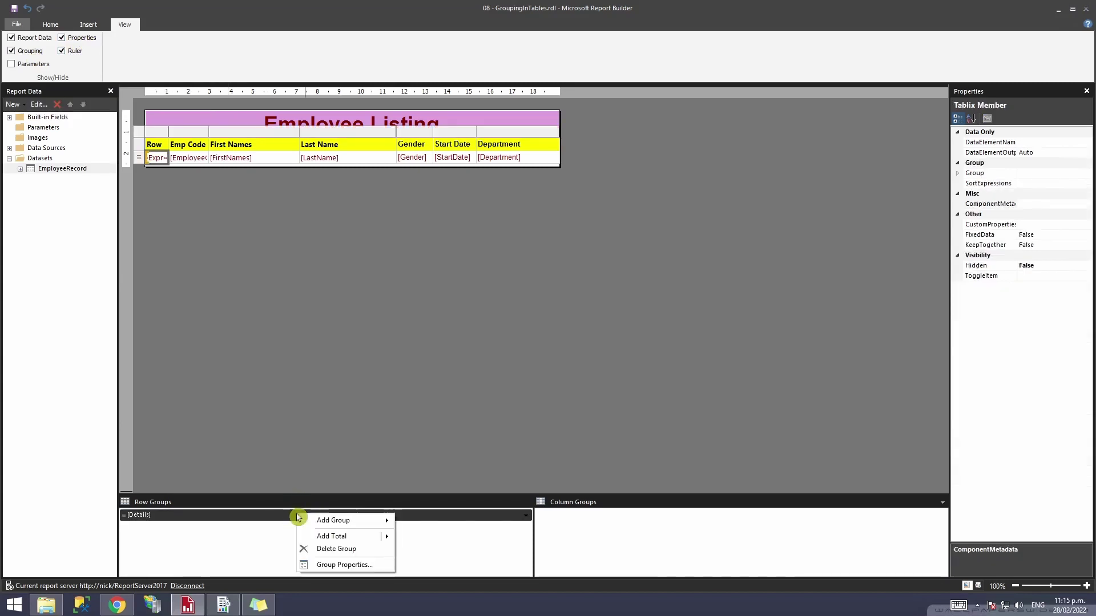
mouse_move(374, 520)
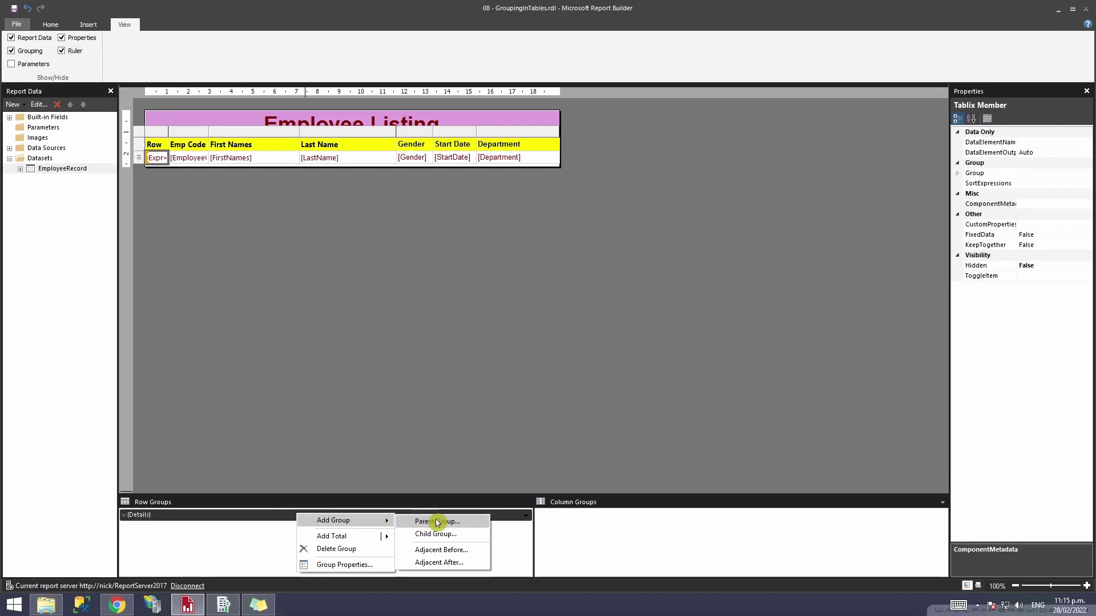
click(437, 522)
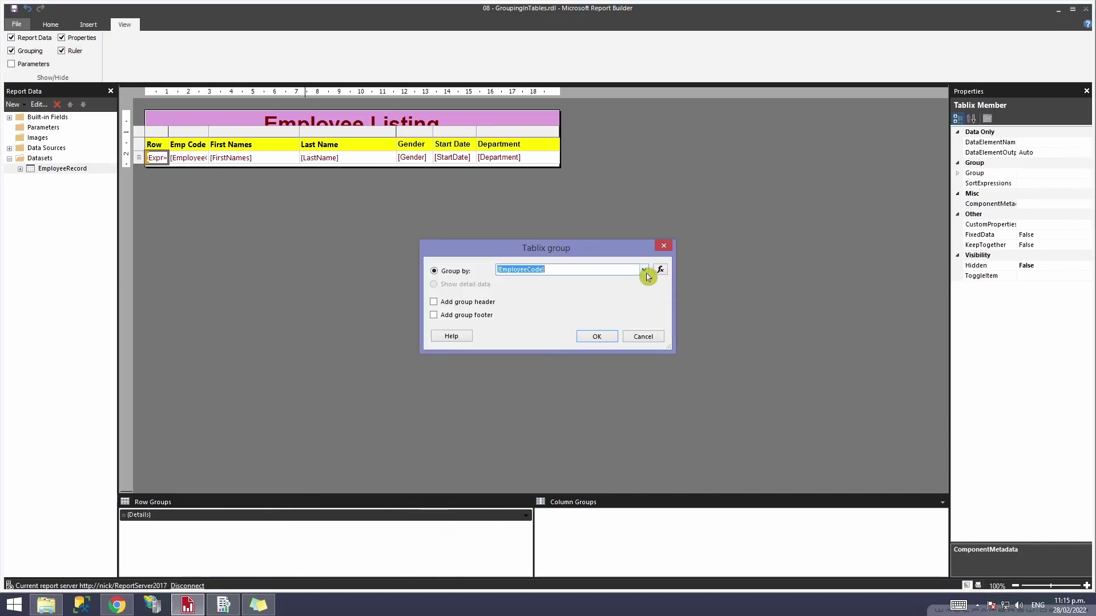
Group the new parent group by [Department] with group header and footer rows.
click(588, 280)
click(644, 269)
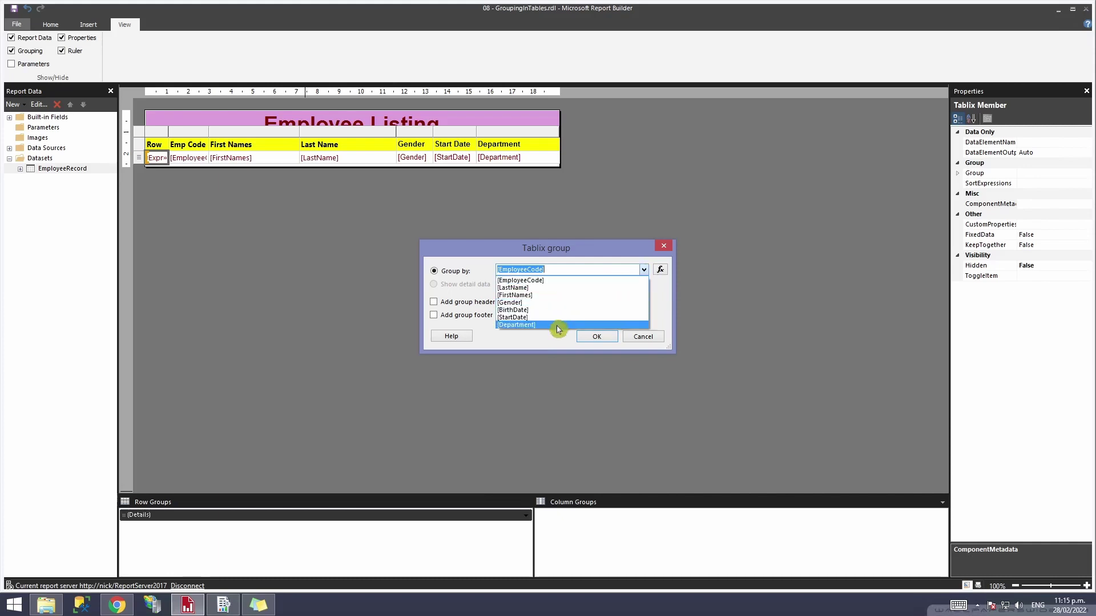
click(558, 326)
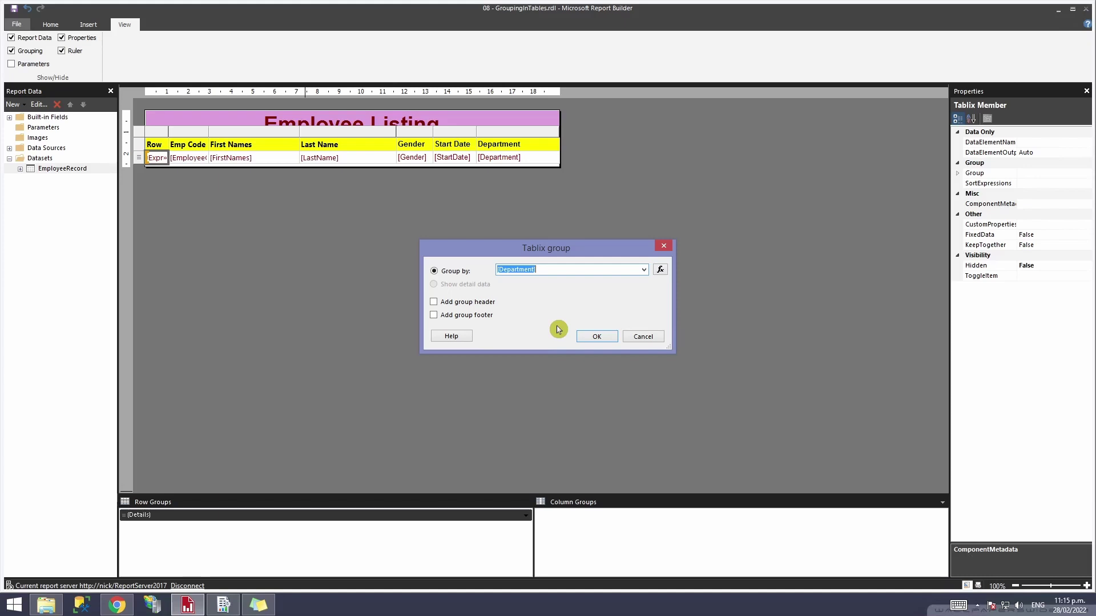
click(484, 306)
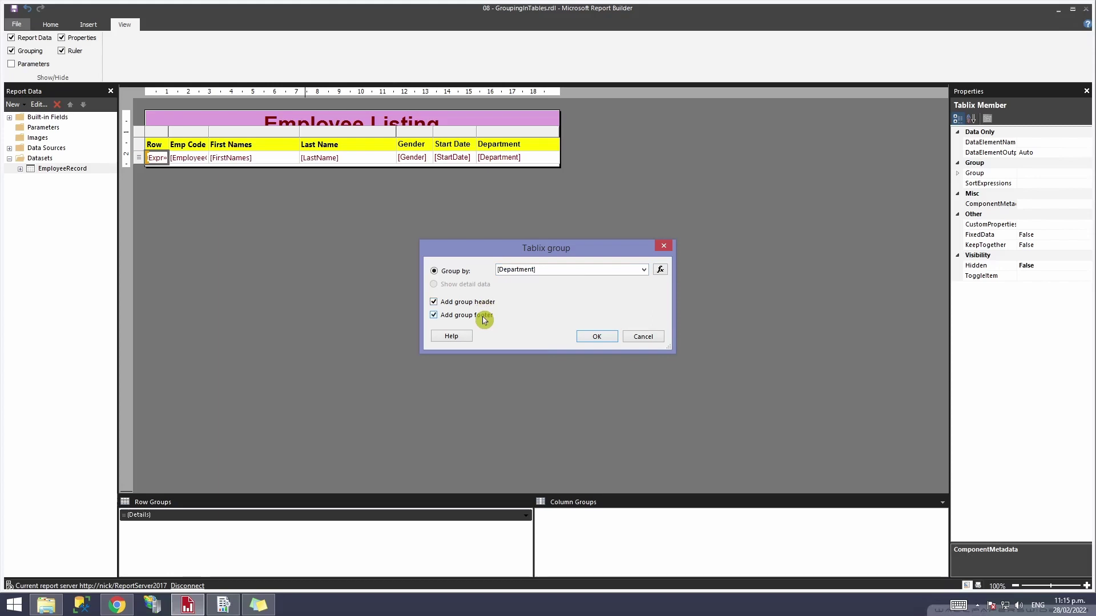
click(596, 336)
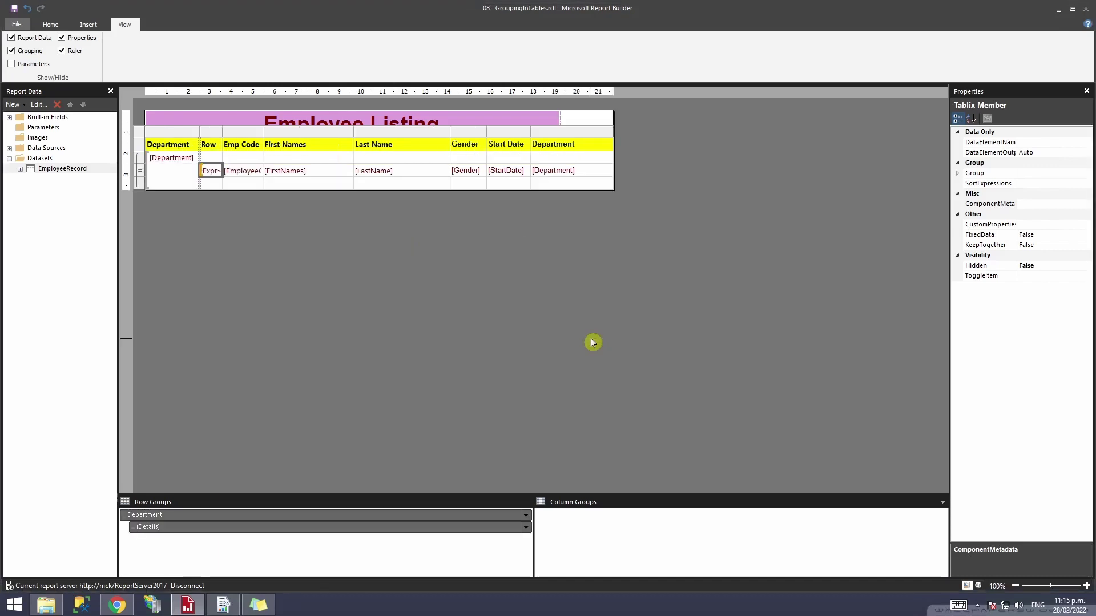
click(50, 24)
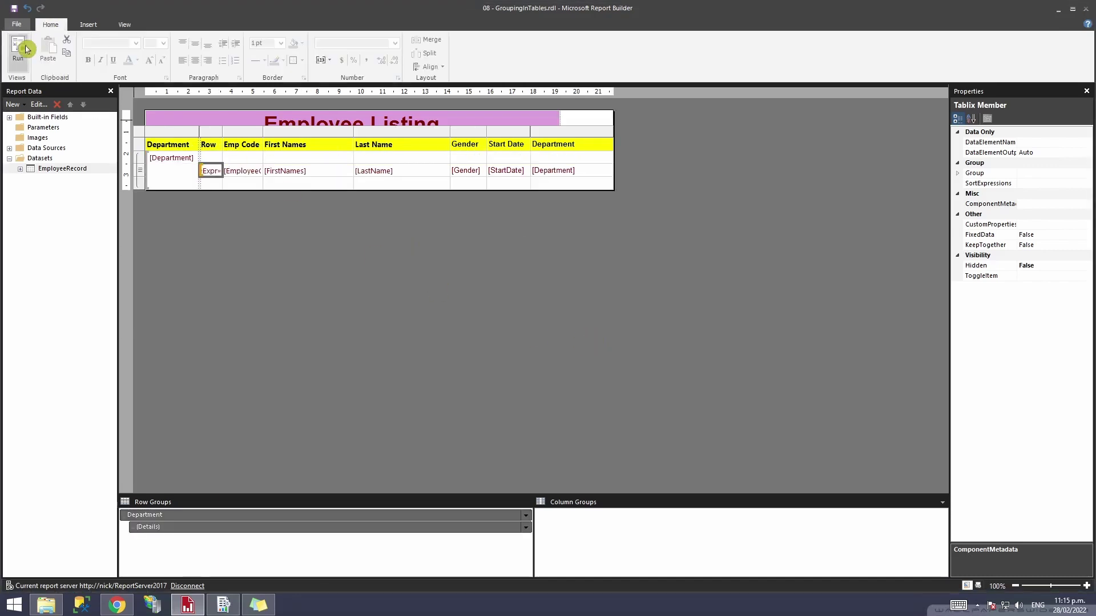
click(26, 50)
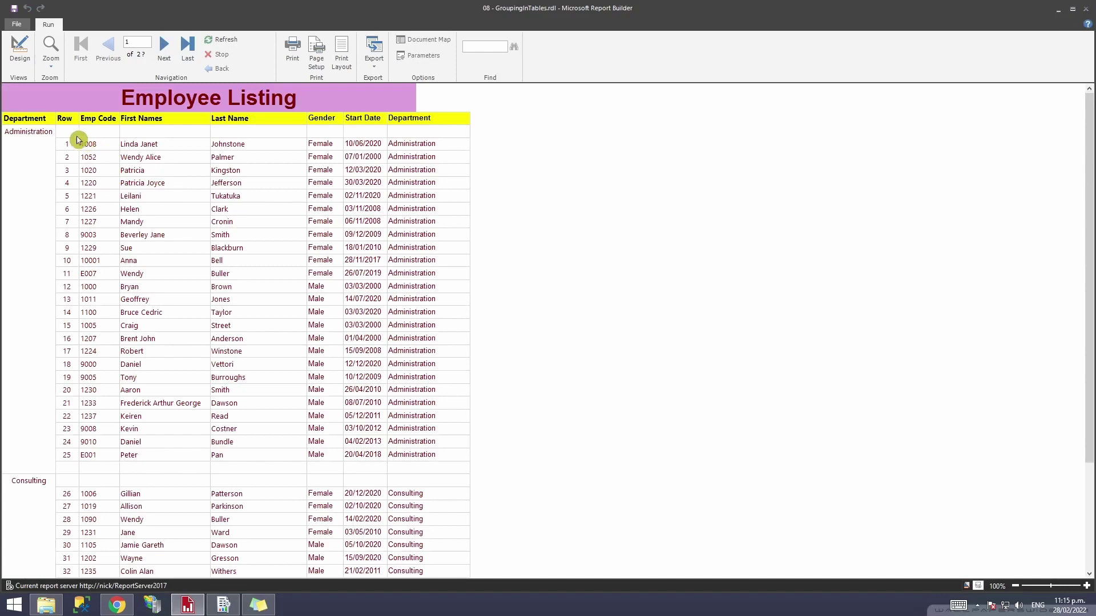
scroll(303, 276, down, 3)
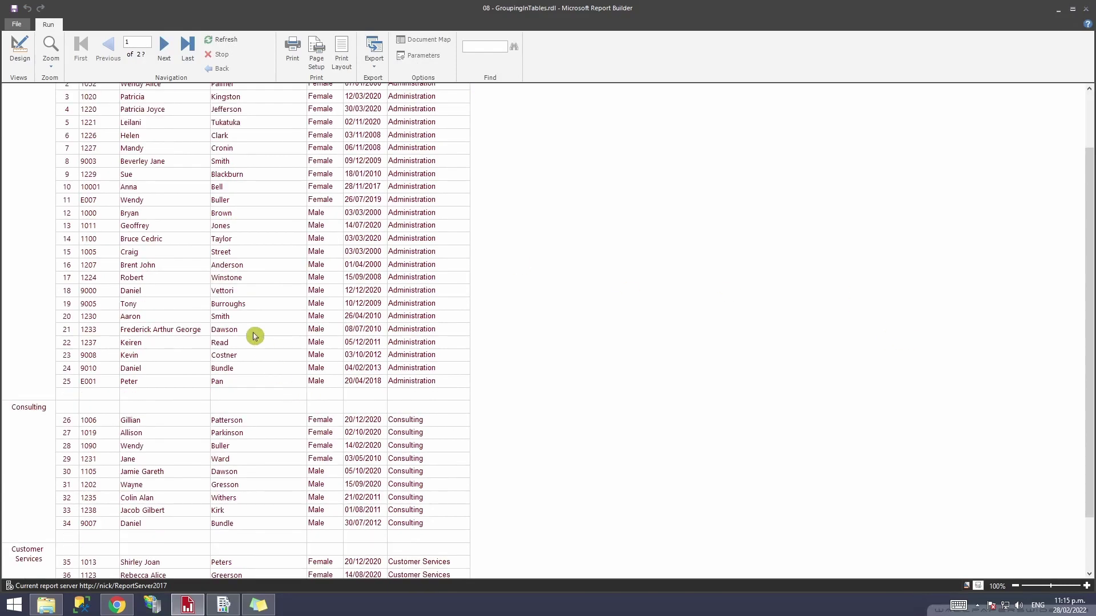
scroll(206, 280, up, 2)
scroll(204, 272, up, 2)
click(23, 62)
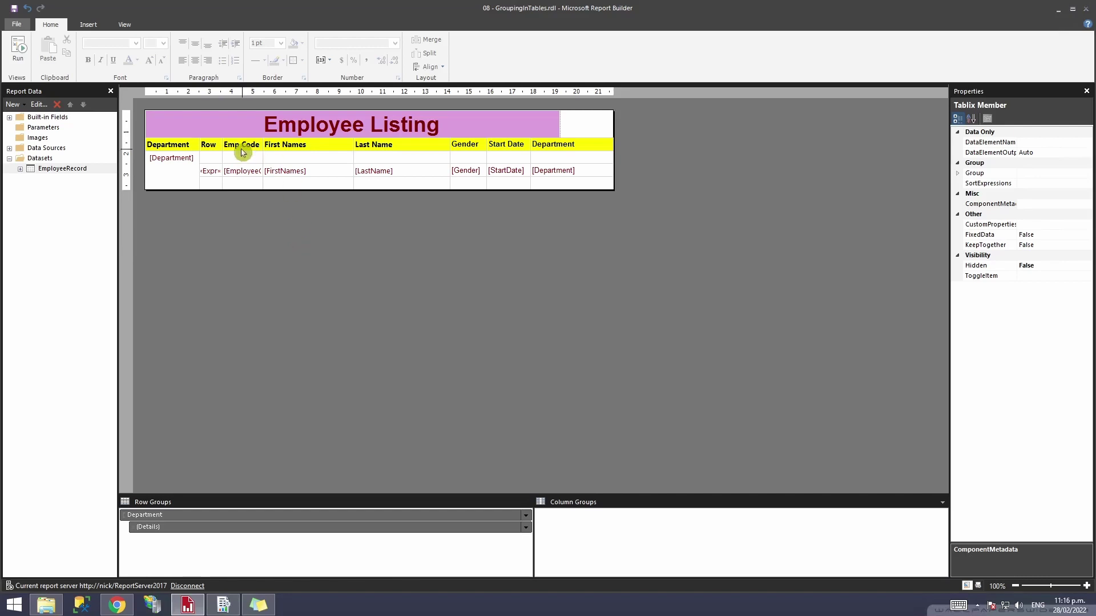
Show the Department field in the group header cell under Row.
click(177, 175)
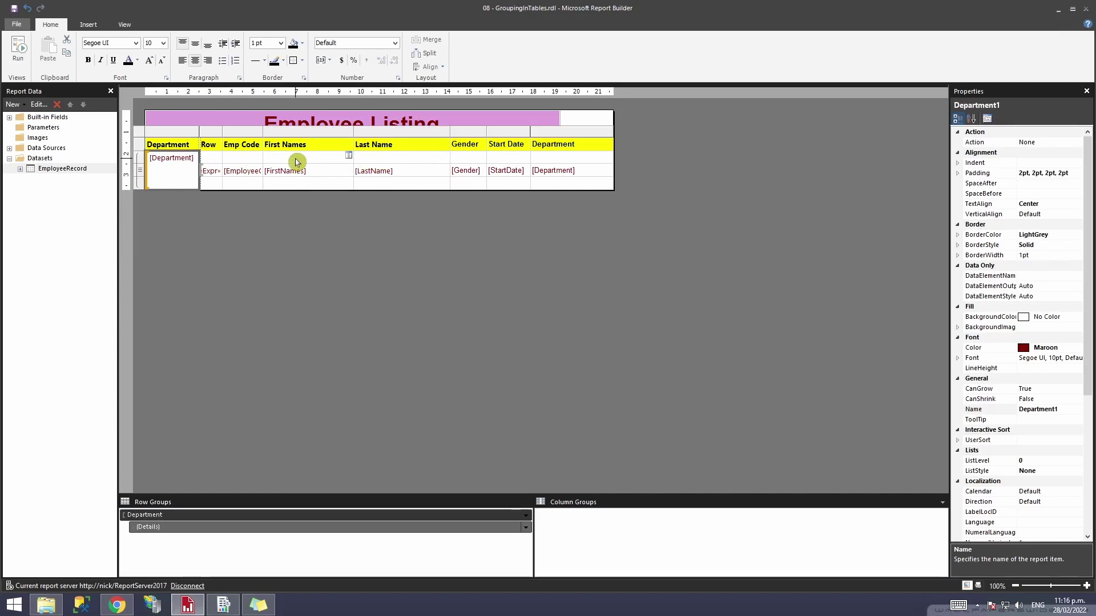
click(217, 155)
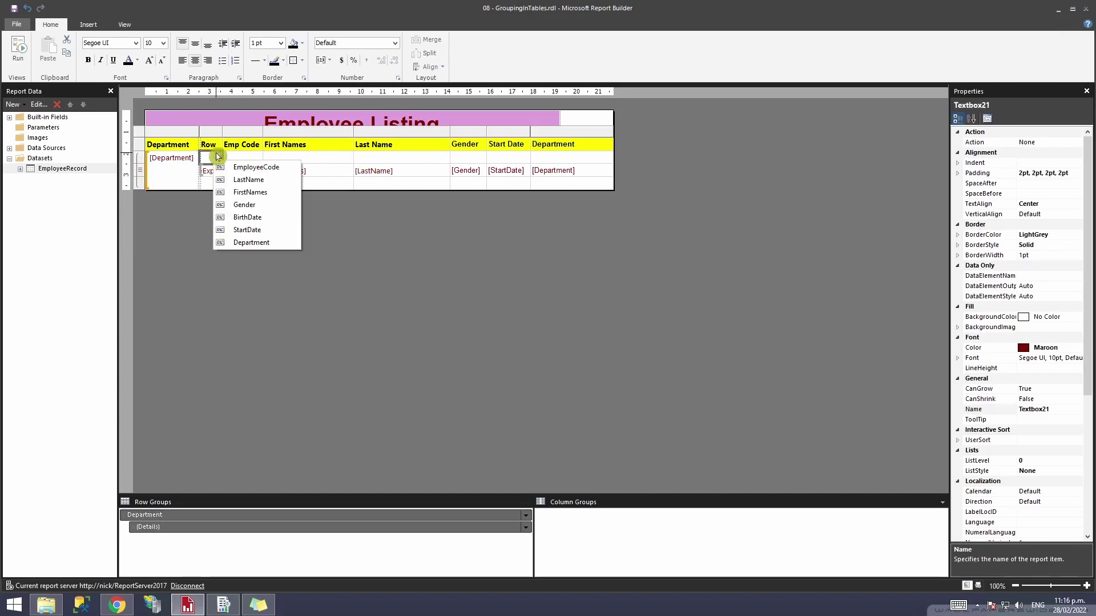
click(268, 242)
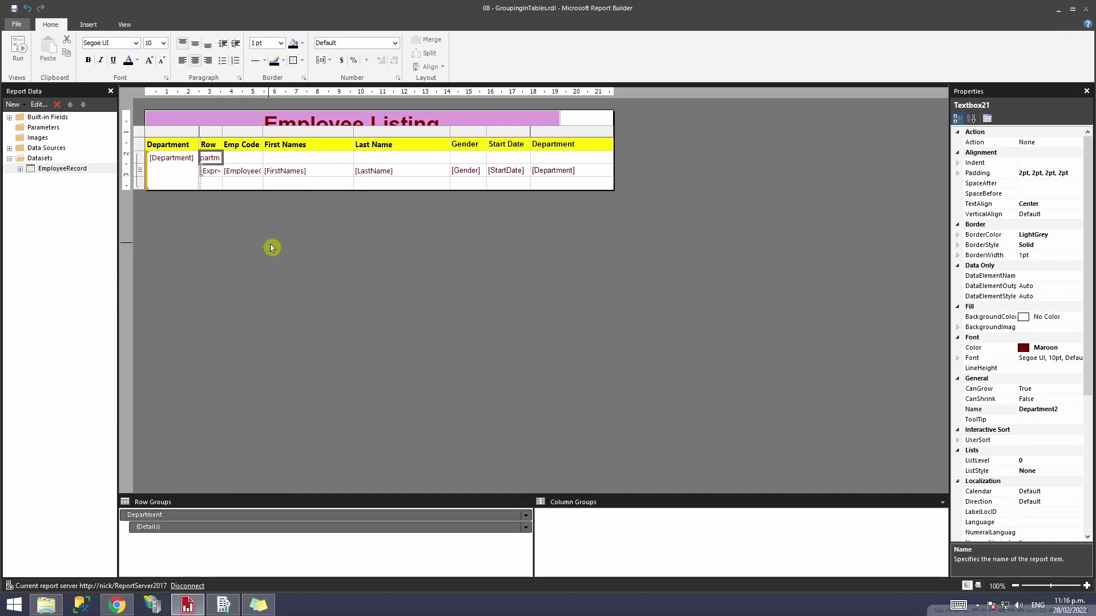
Delete the separate Department group column from the table.
click(177, 134)
right_click(178, 134)
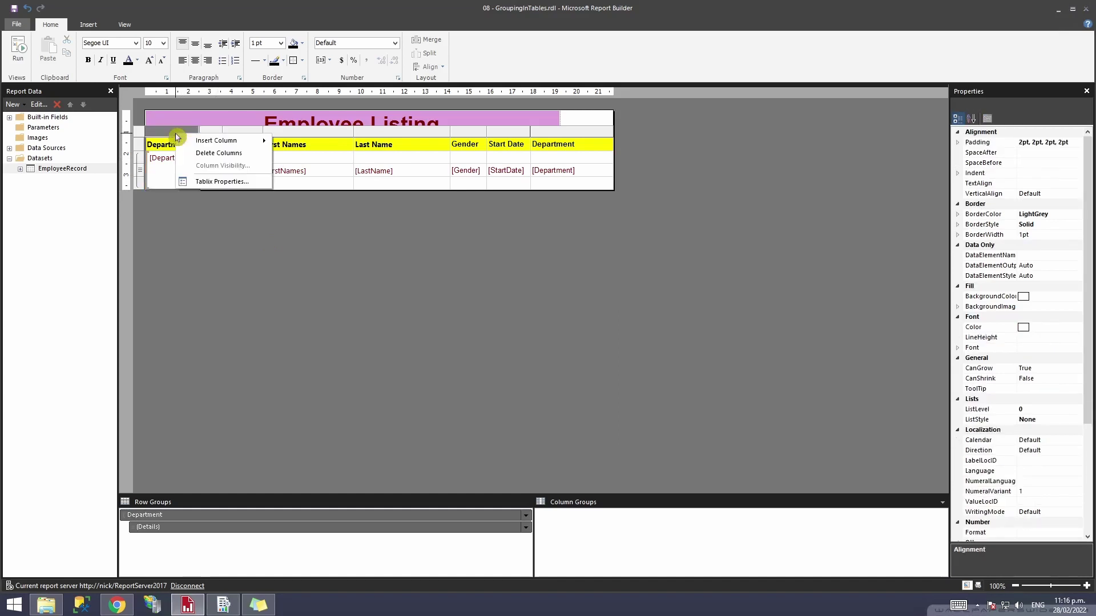
click(222, 158)
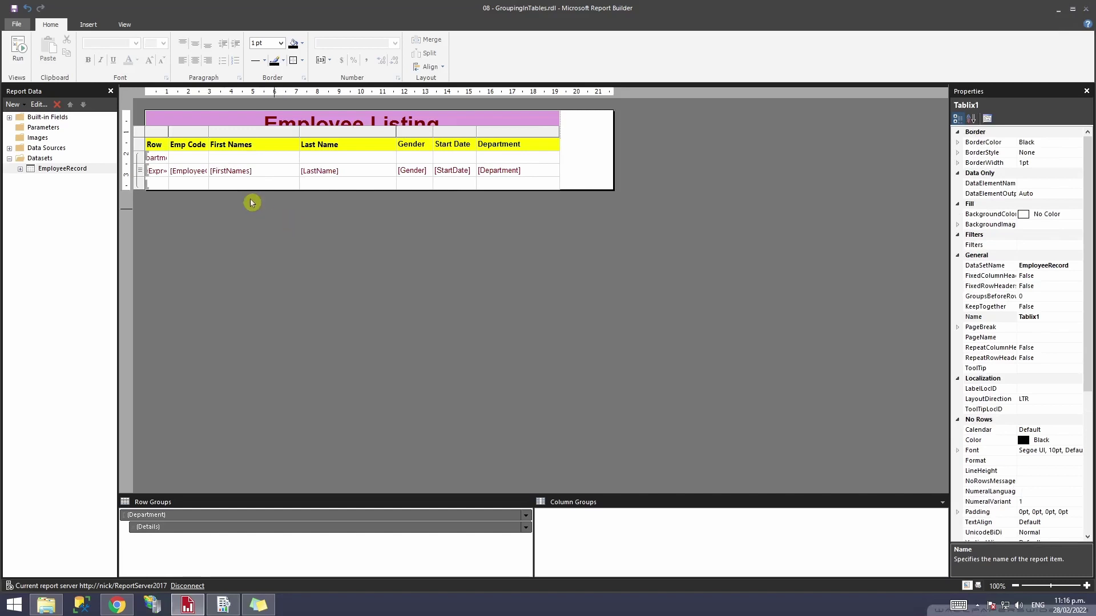
click(158, 164)
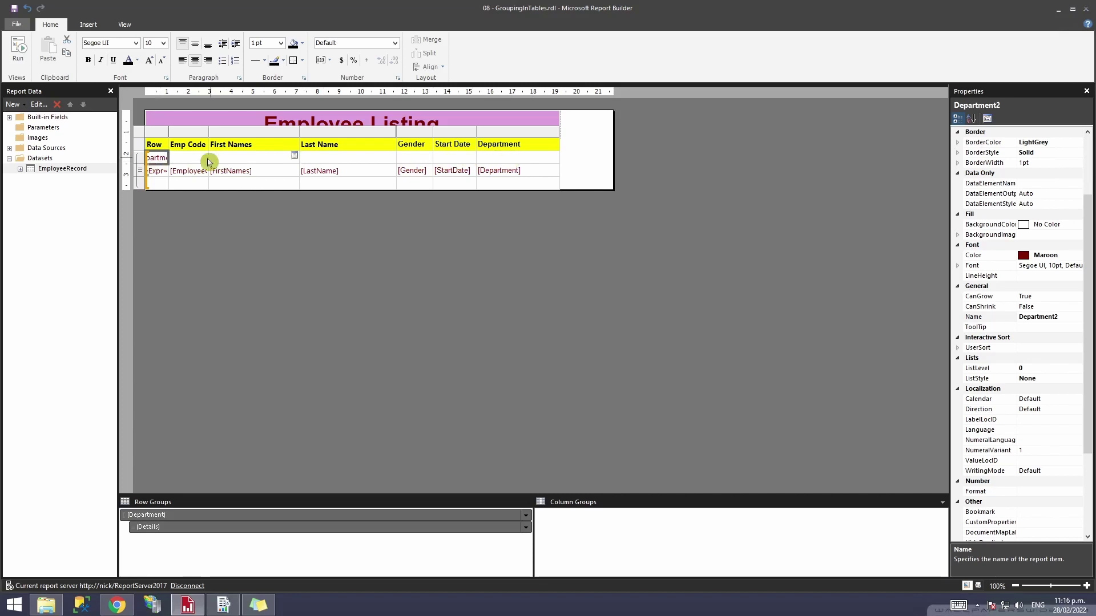
Merge the group header row into one cell and run the report to preview it.
drag(540, 162, 163, 164)
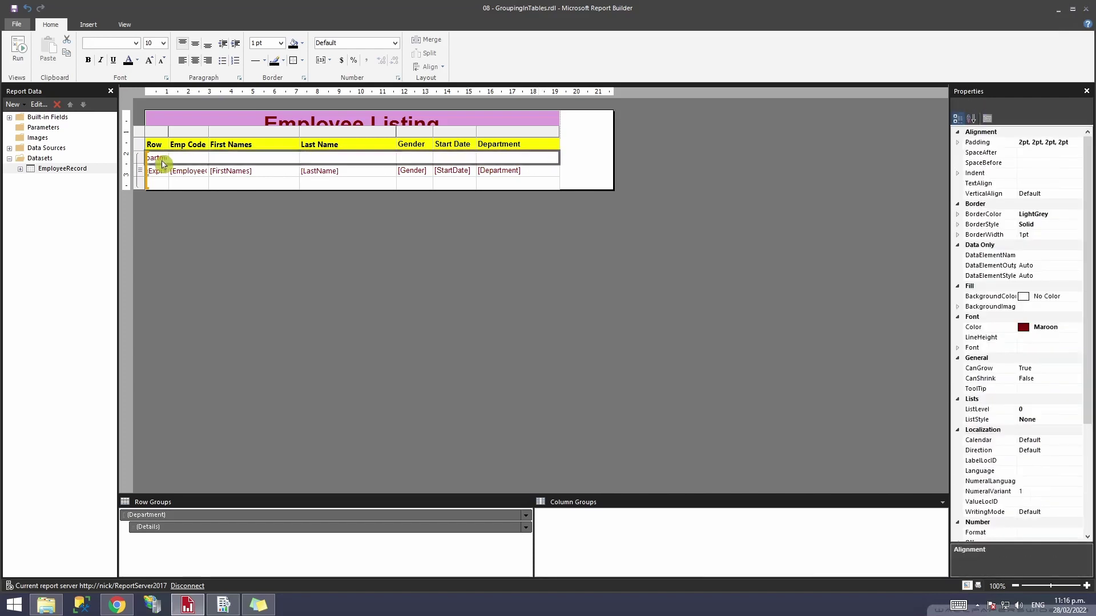
click(432, 41)
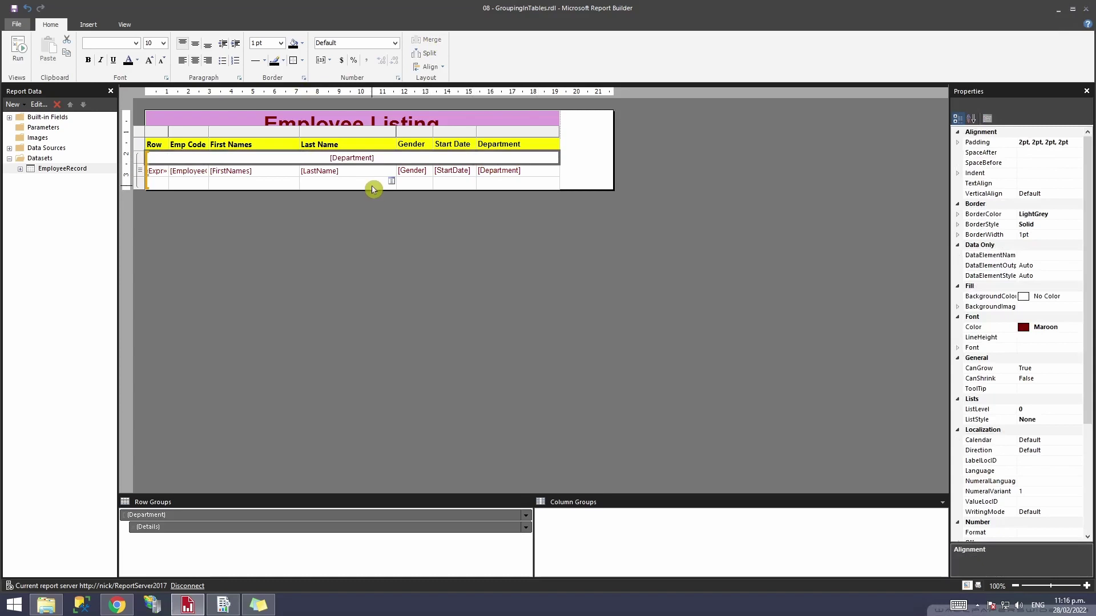
click(14, 51)
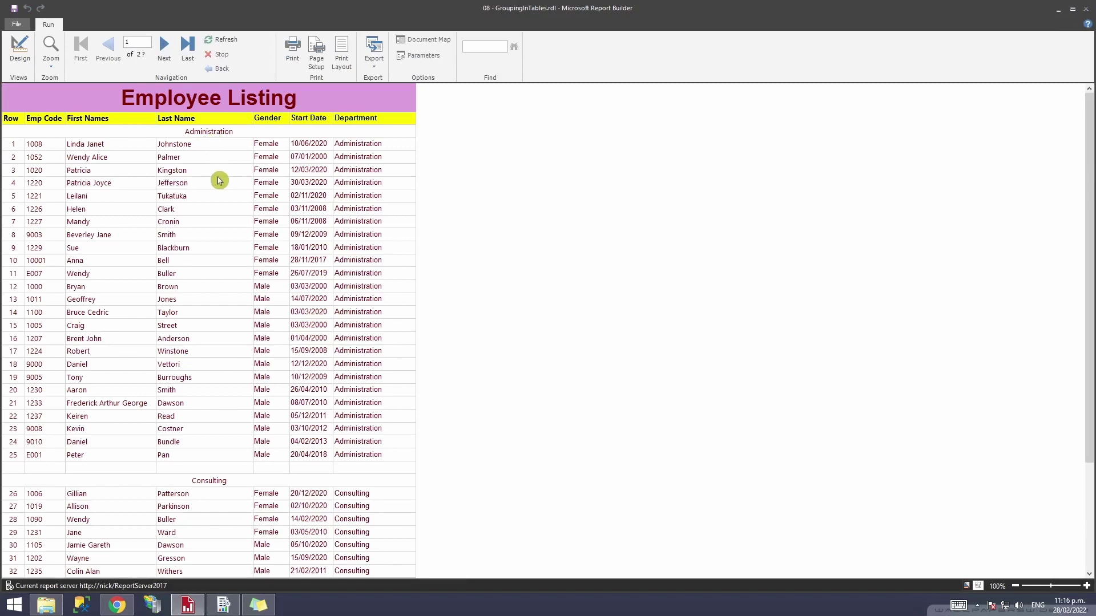
Scroll through the preview's department headings, then go back to design view.
scroll(218, 181, down, 10)
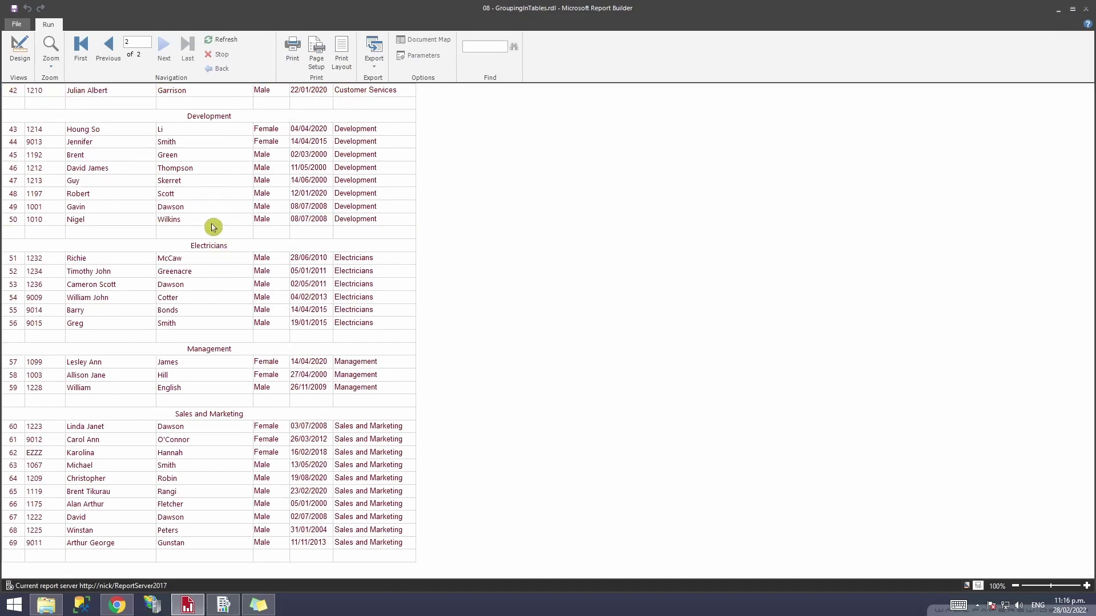
scroll(198, 230, up, 3)
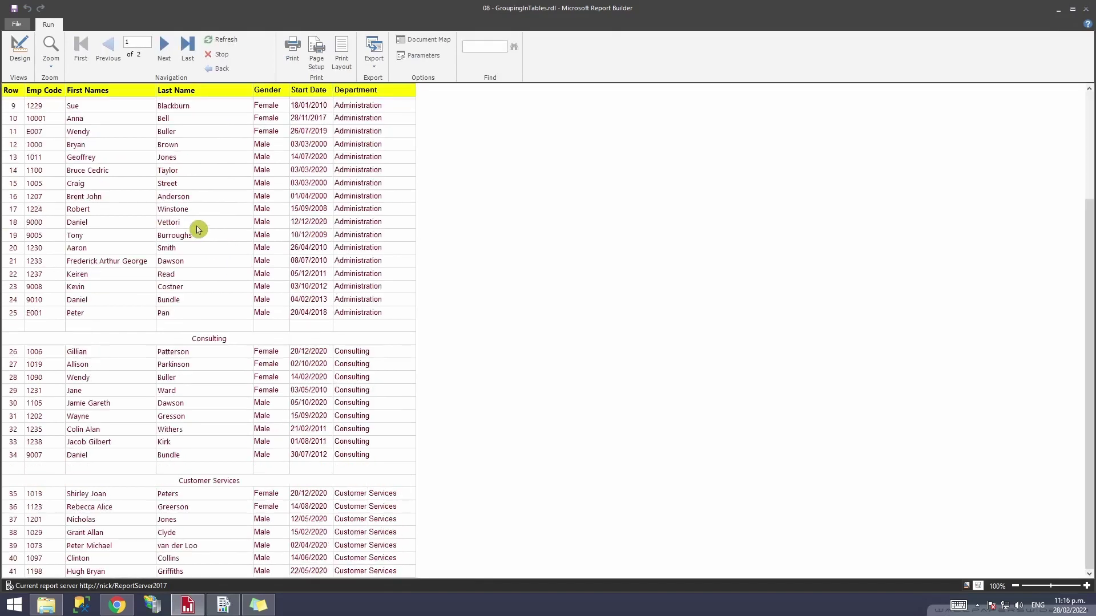
scroll(198, 230, up, 3)
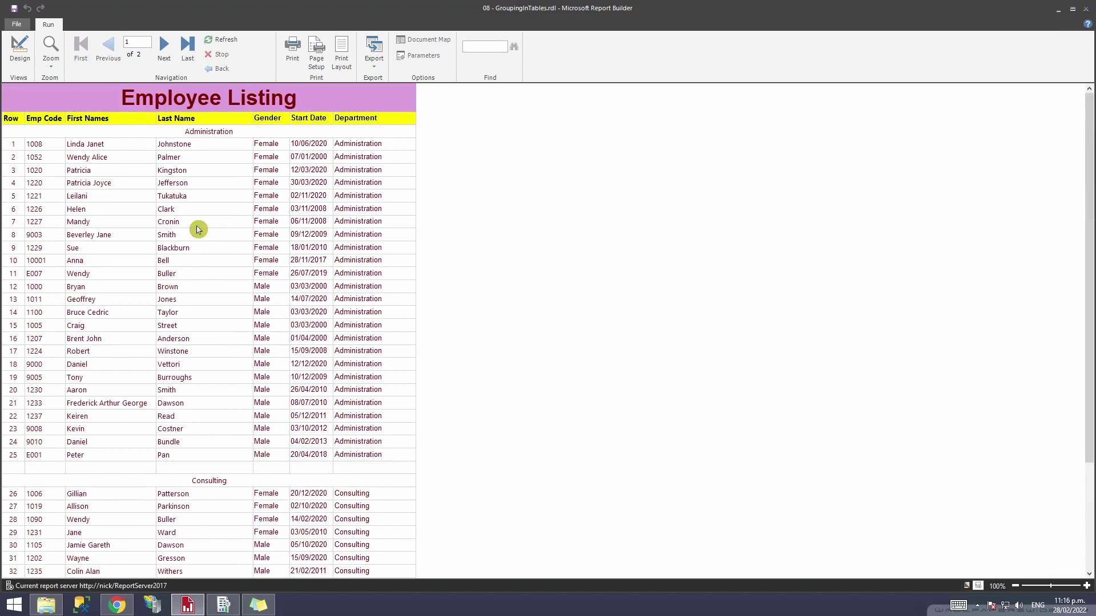
click(19, 50)
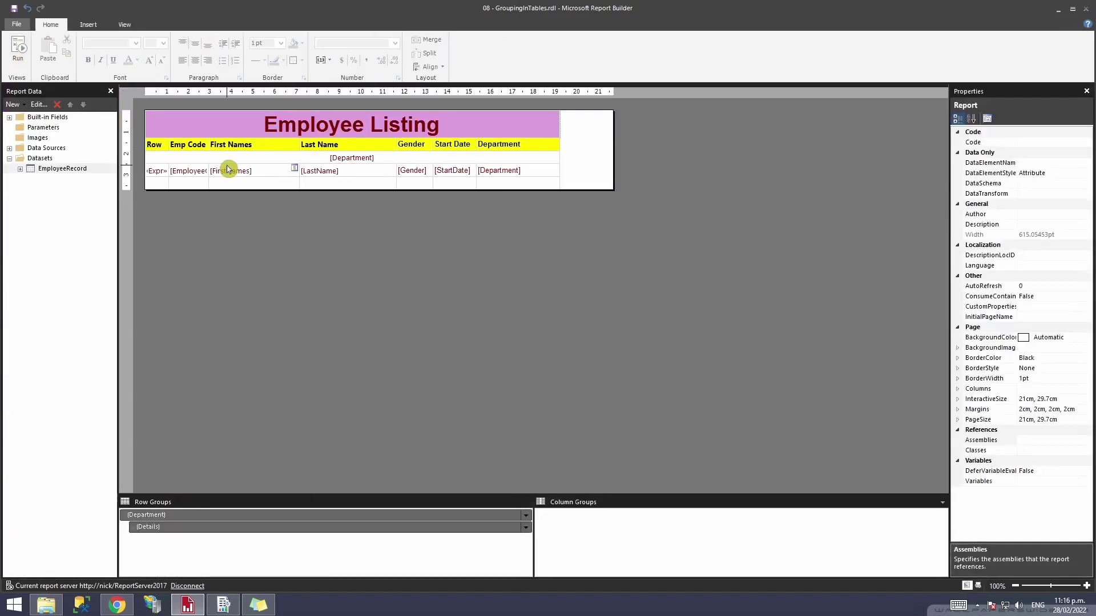
Undo the merge twice and delete the Department group header row.
click(29, 9)
click(29, 8)
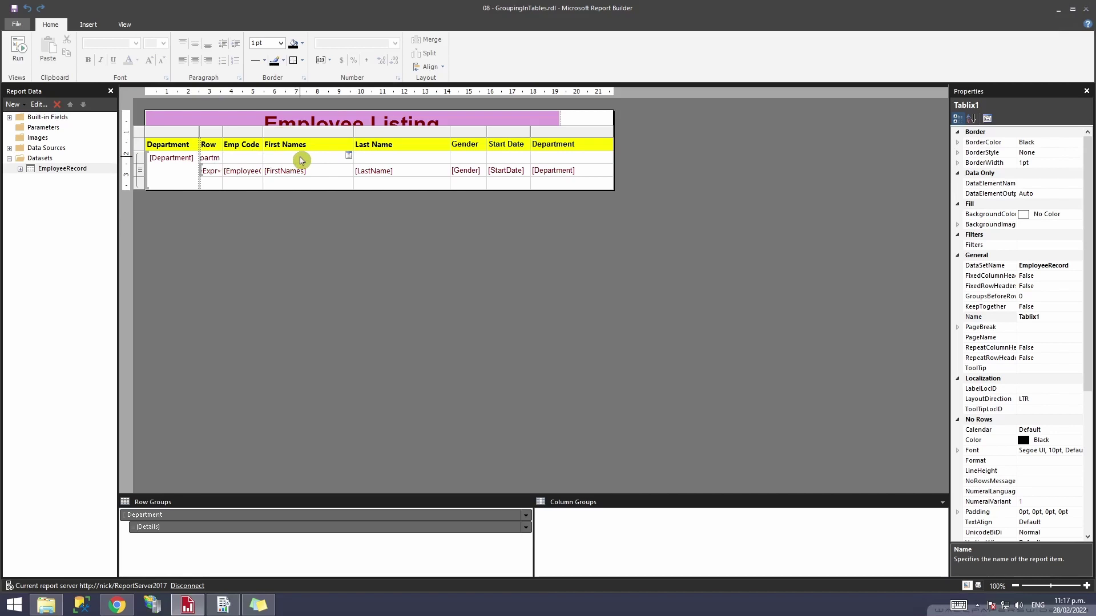
click(217, 156)
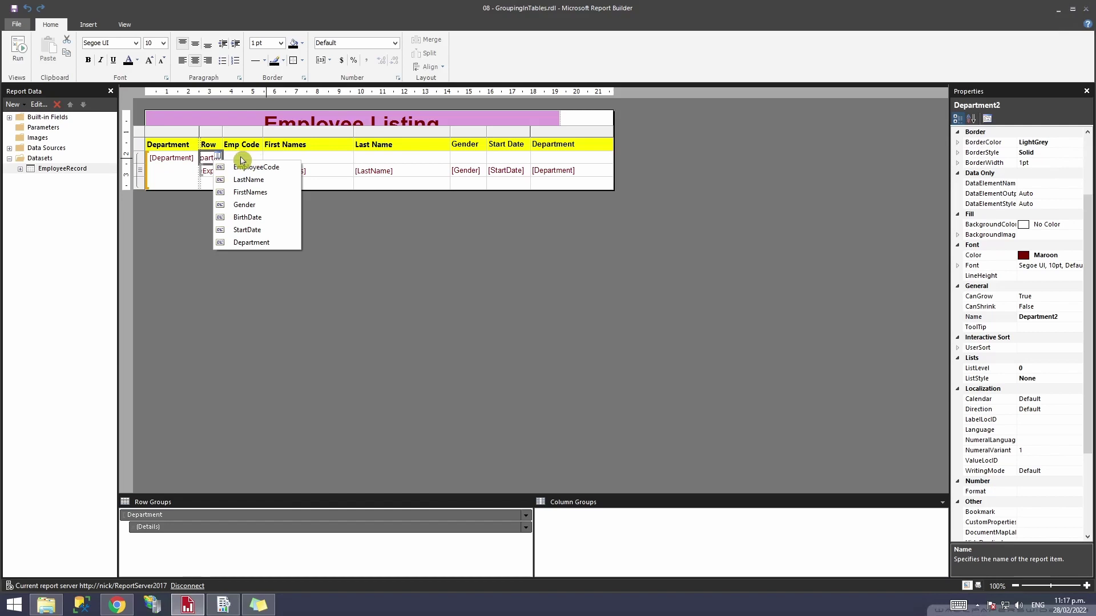
click(242, 157)
drag(529, 157, 215, 155)
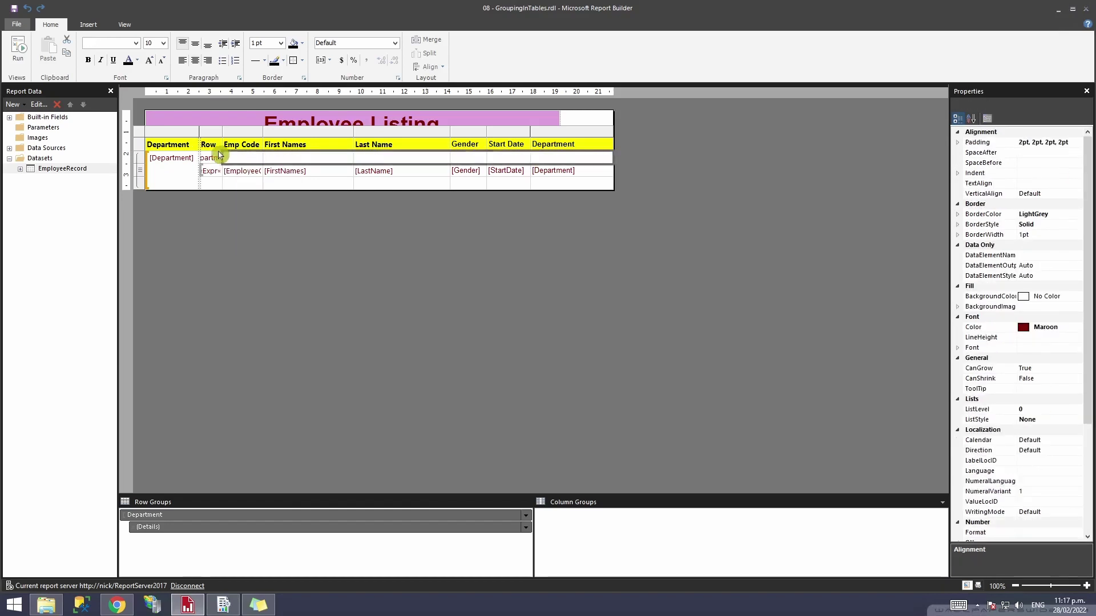
right_click(263, 160)
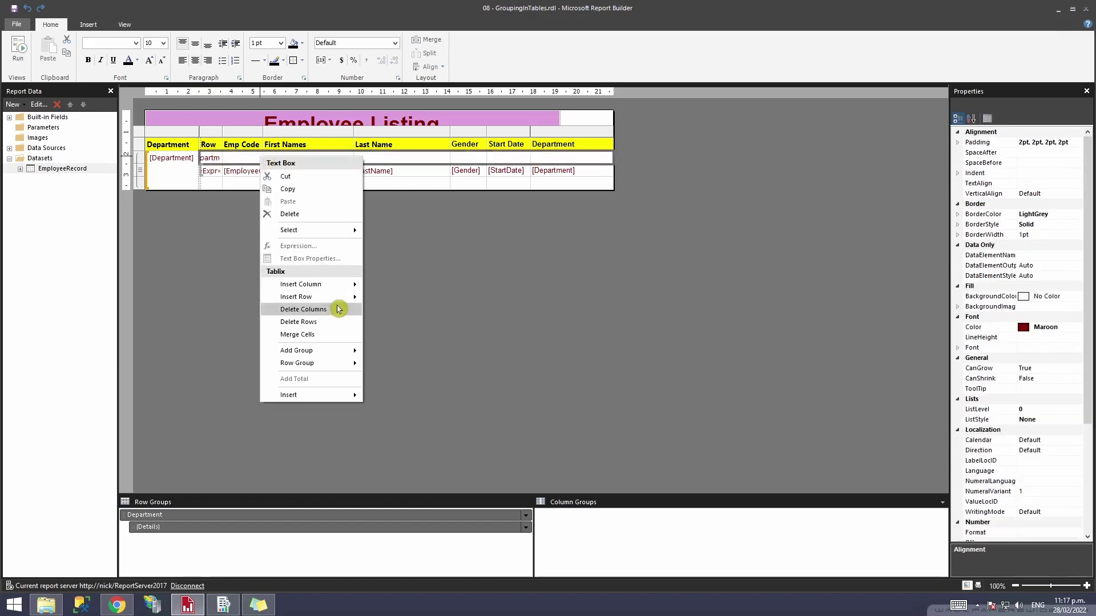
click(339, 333)
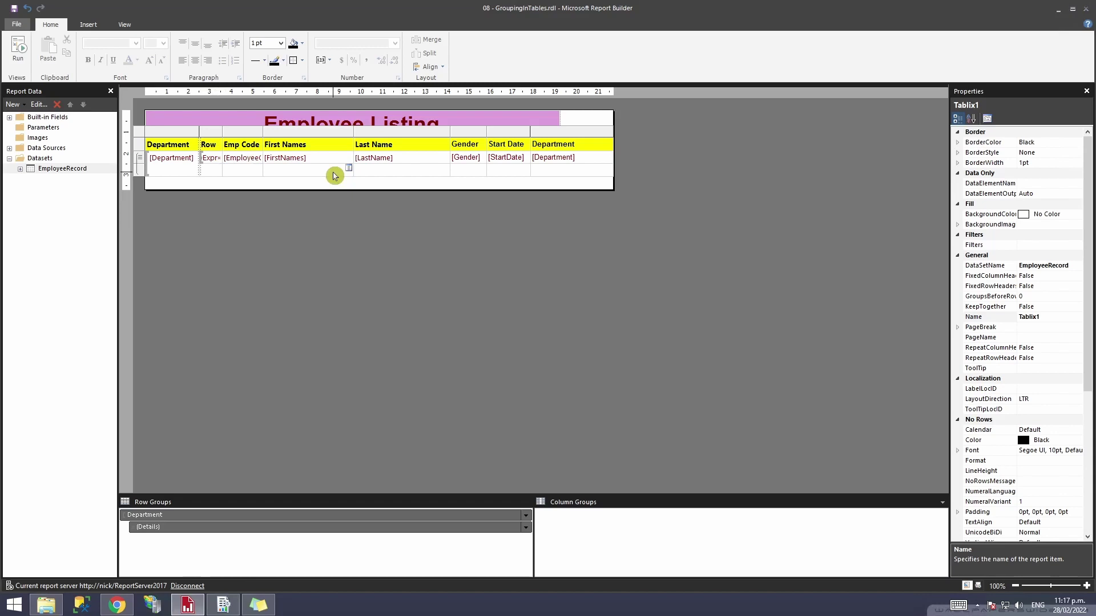
Delete the duplicate trailing Department column.
click(590, 136)
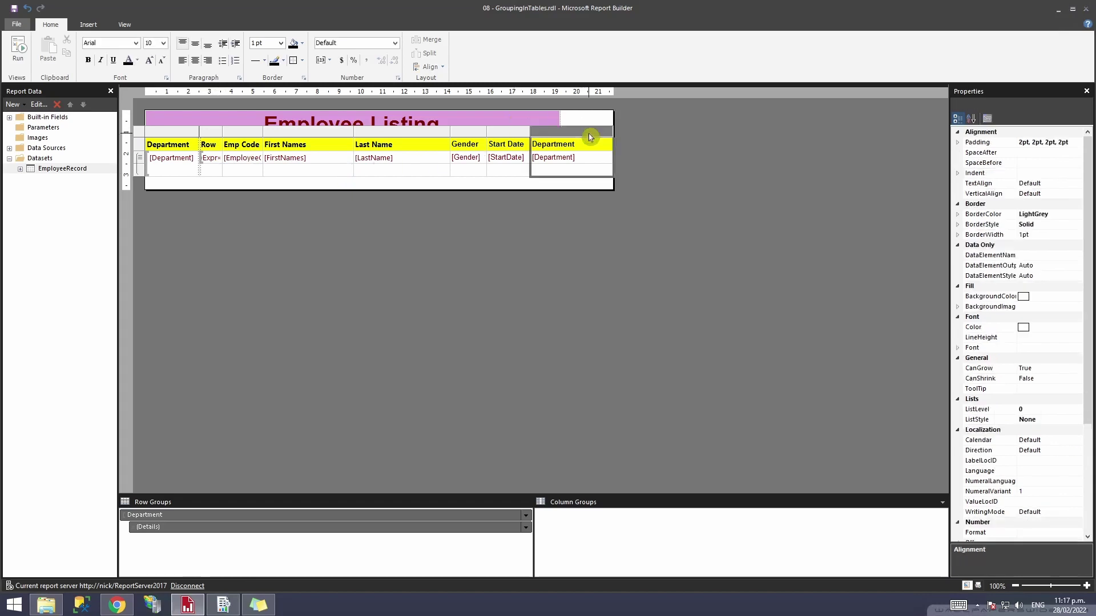
right_click(590, 135)
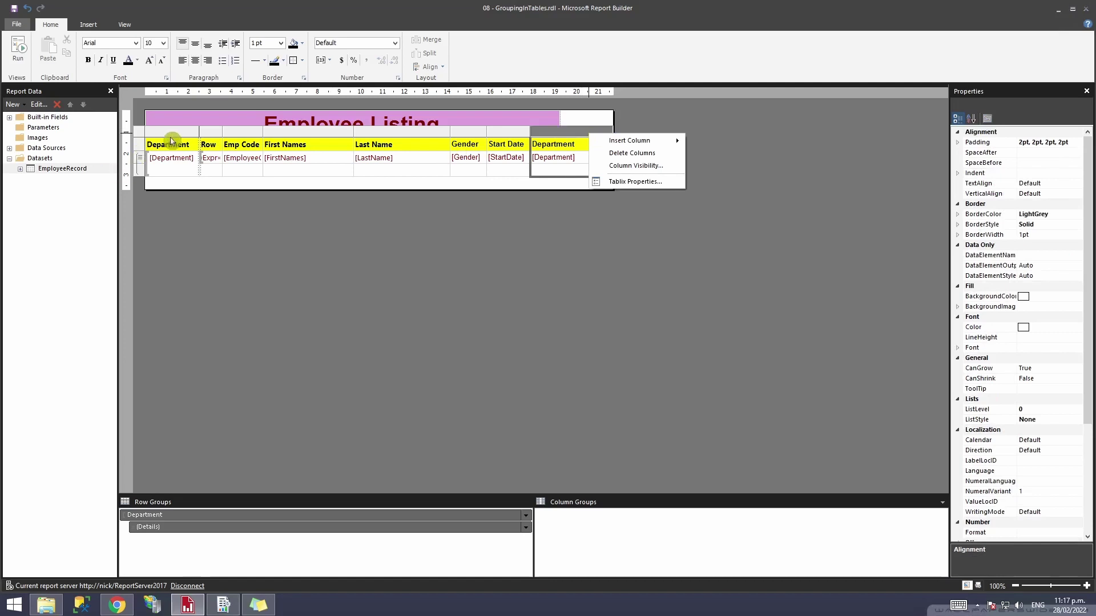
click(652, 154)
Narrow the report title and body to the table's width, 180.2 mm.
click(580, 153)
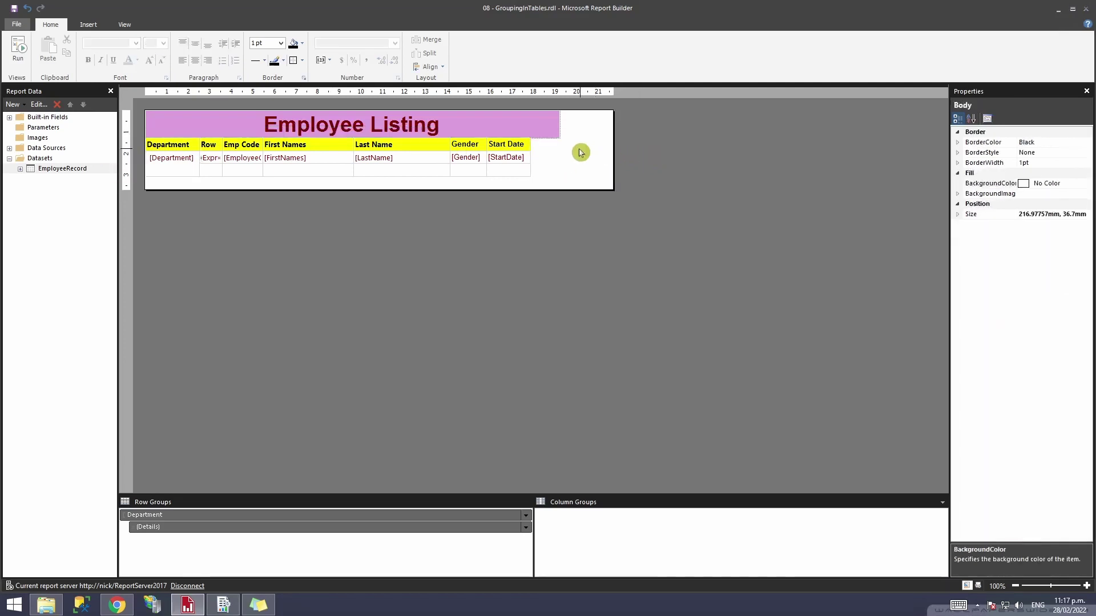
click(545, 125)
drag(559, 124, 531, 125)
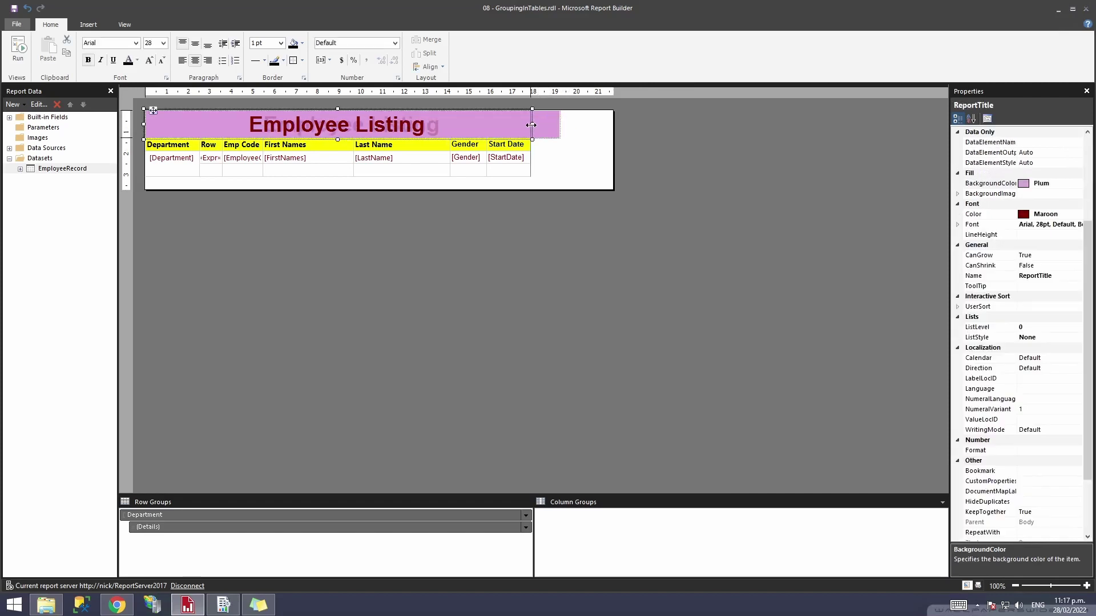
click(604, 152)
drag(613, 148, 537, 148)
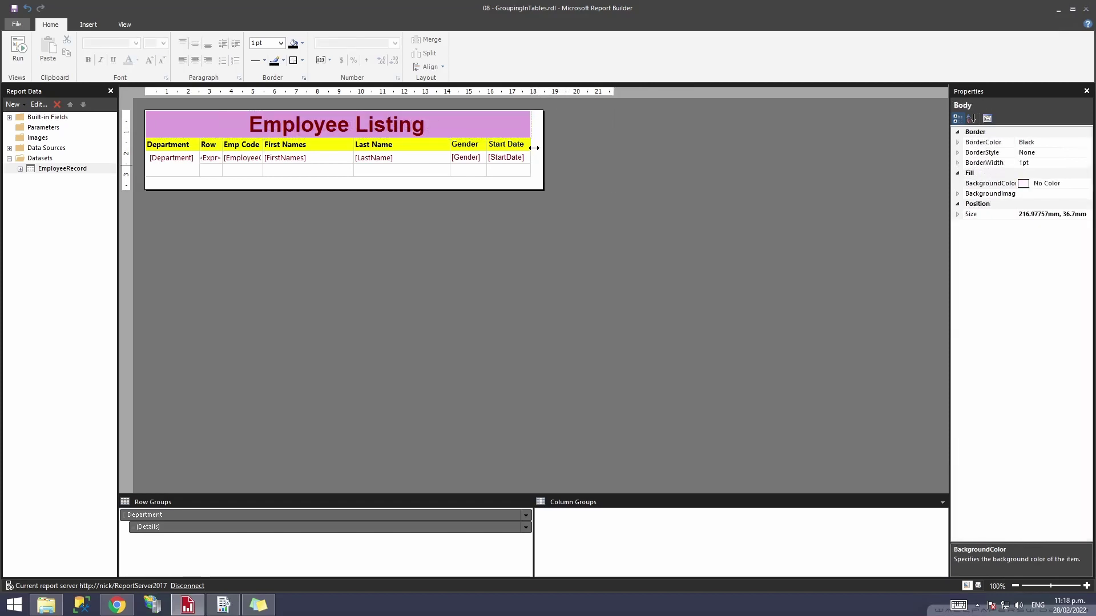
Put a Count of EmployeeCode in the group footer's Start Date cell.
click(502, 173)
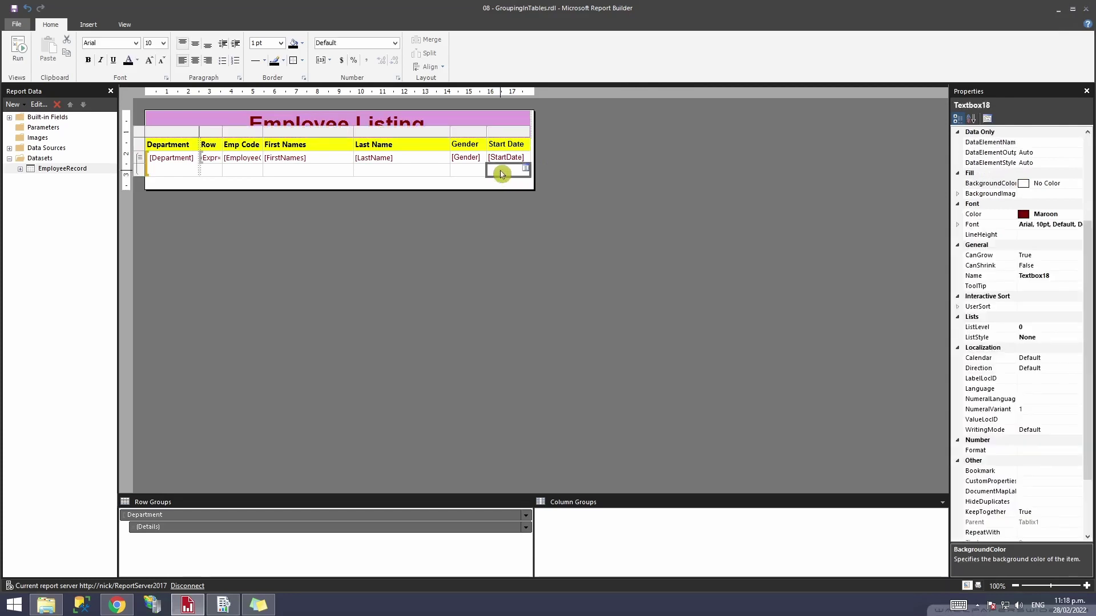
click(529, 172)
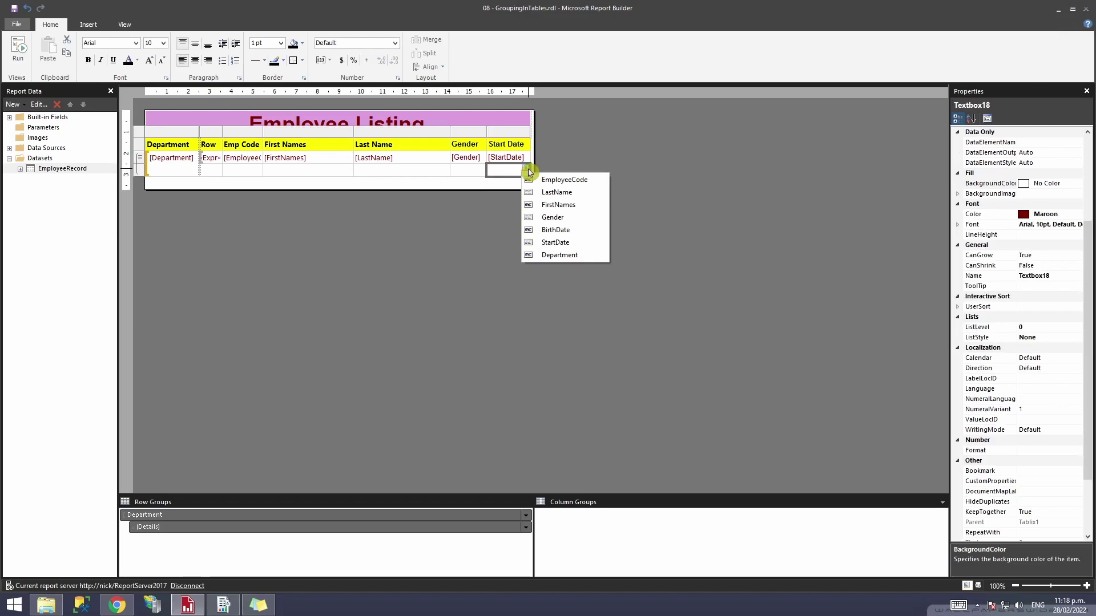
click(573, 180)
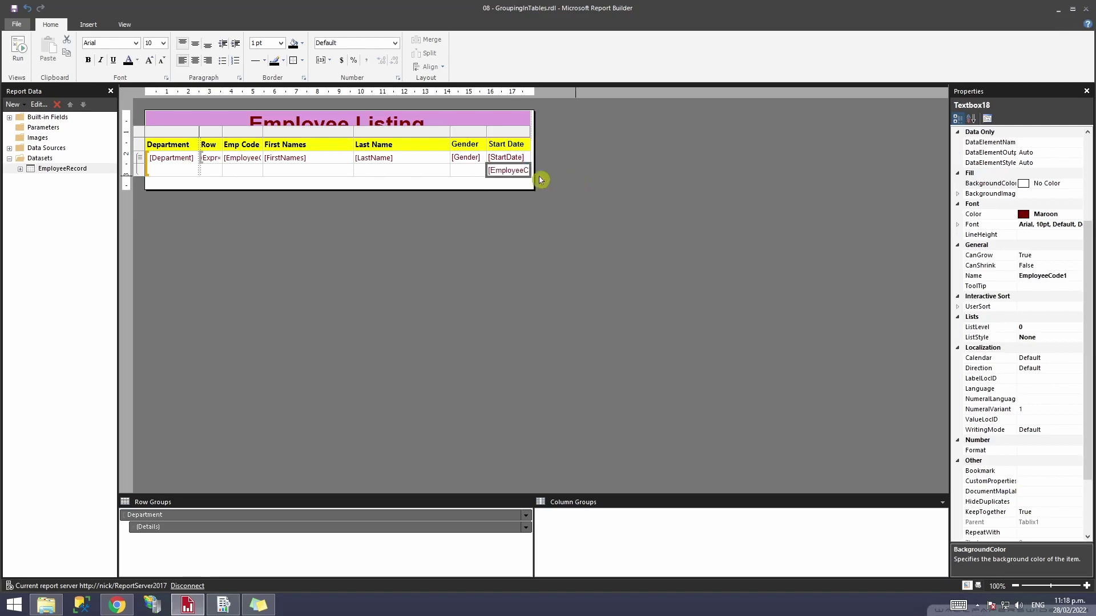
click(507, 174)
right_click(509, 174)
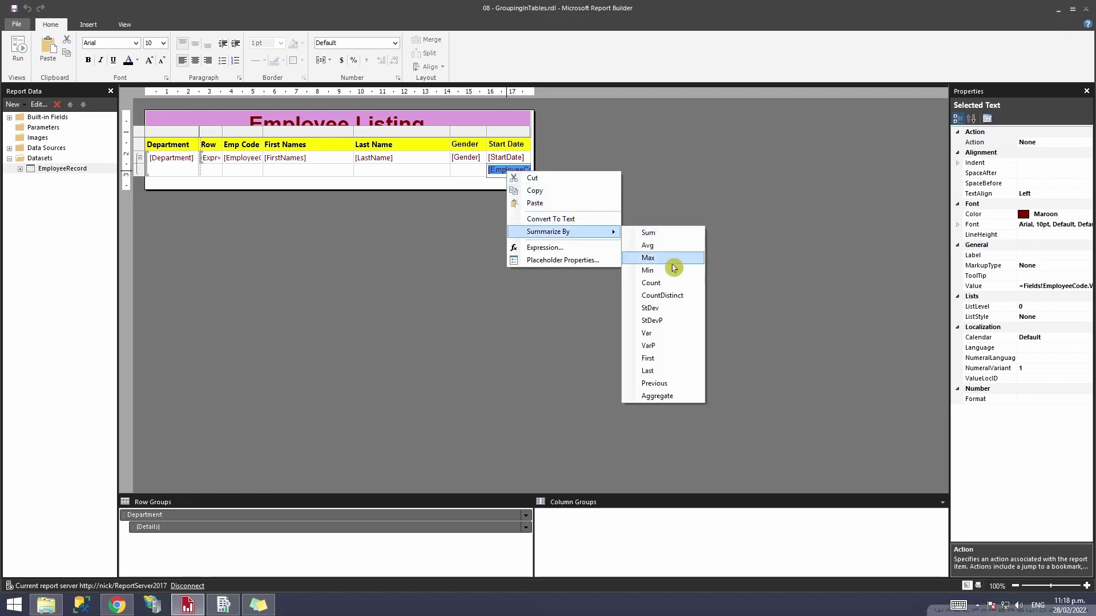
click(669, 288)
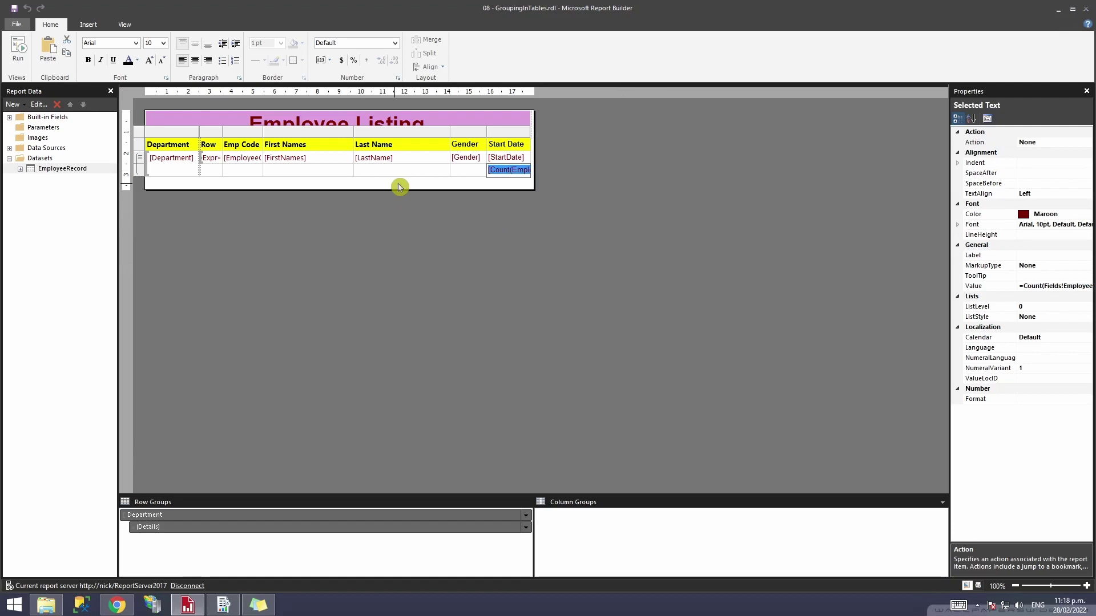
click(166, 171)
click(166, 171)
click(337, 189)
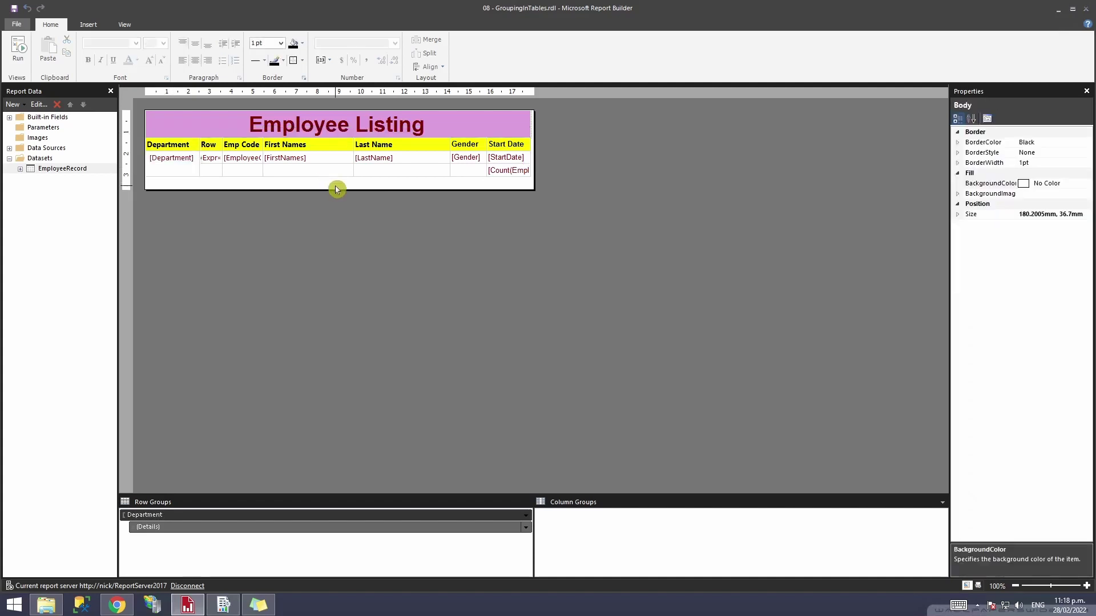
Label the footer row 'Total' and merge its cells from Row through Gender.
click(209, 174)
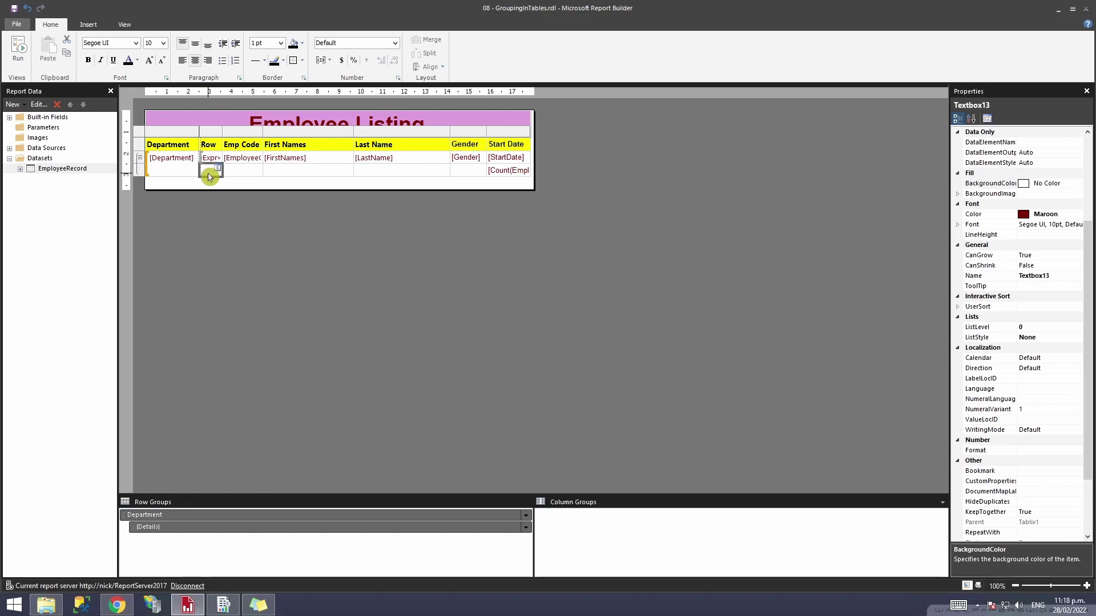
click(209, 174)
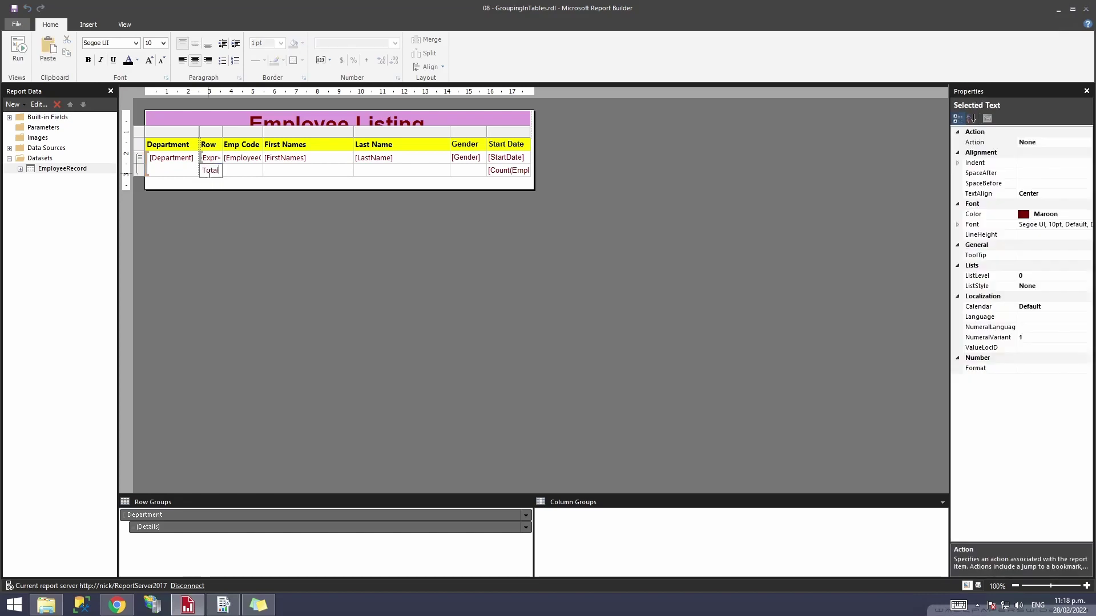
click(235, 179)
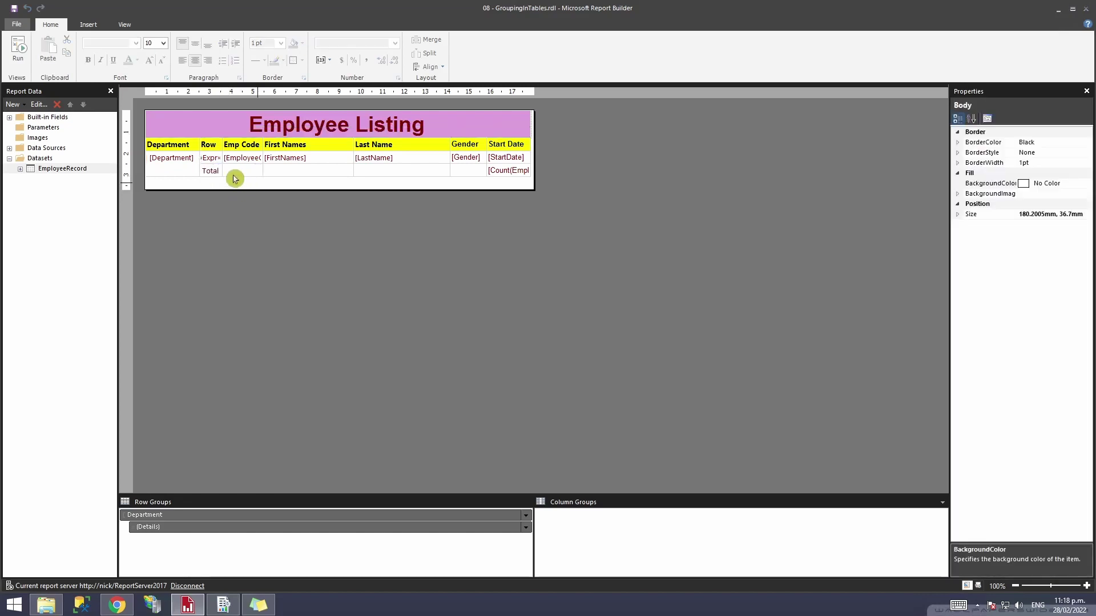
drag(210, 171, 462, 172)
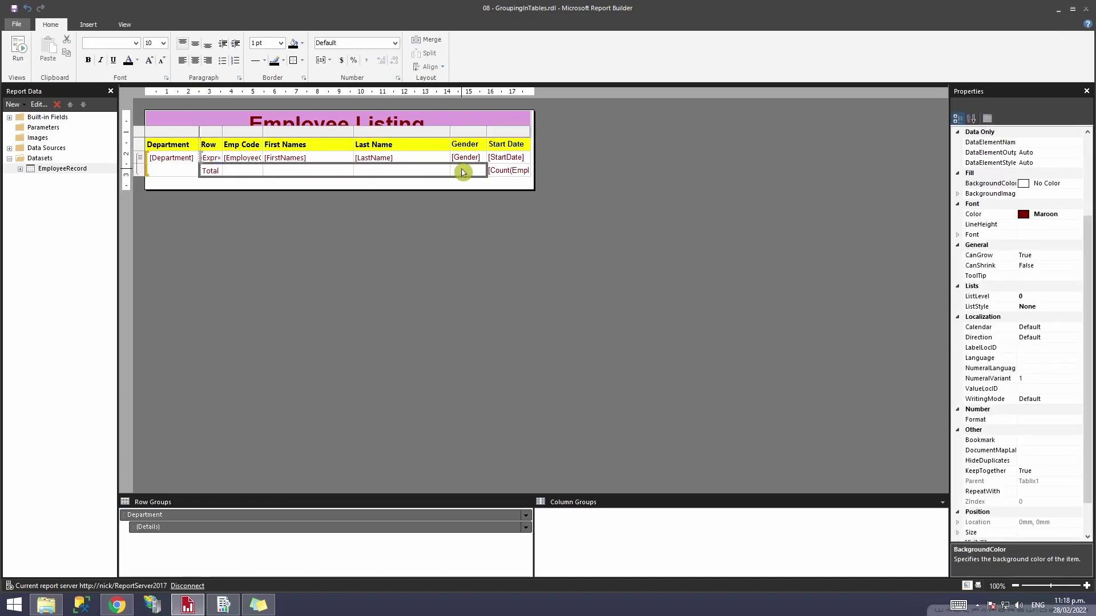
click(257, 186)
click(243, 171)
drag(295, 177, 480, 172)
click(417, 46)
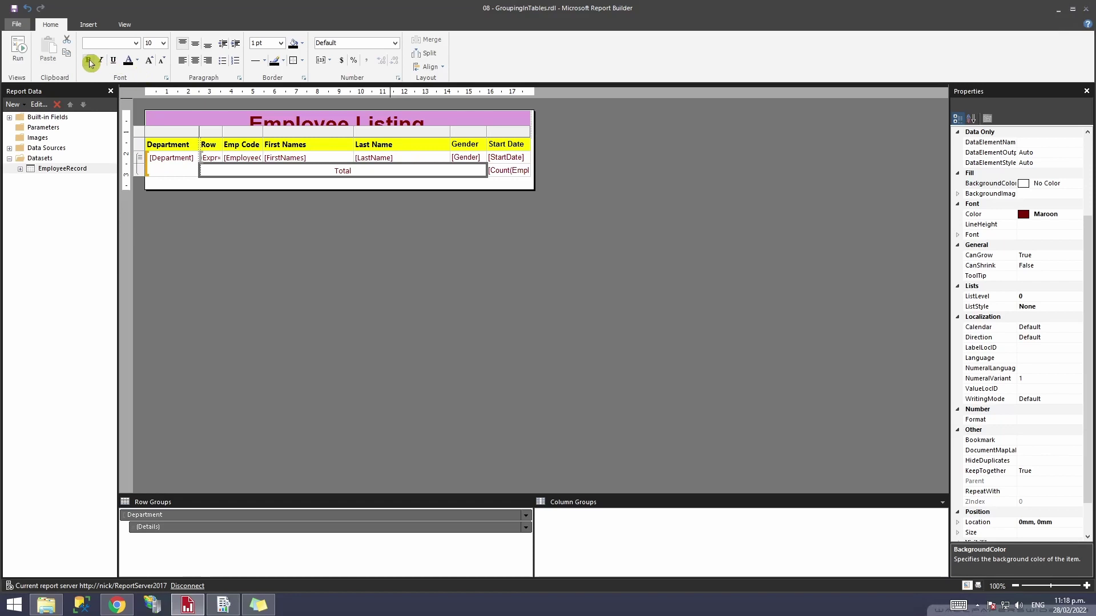
Make the employee count bold and run the report to preview the totals.
click(516, 172)
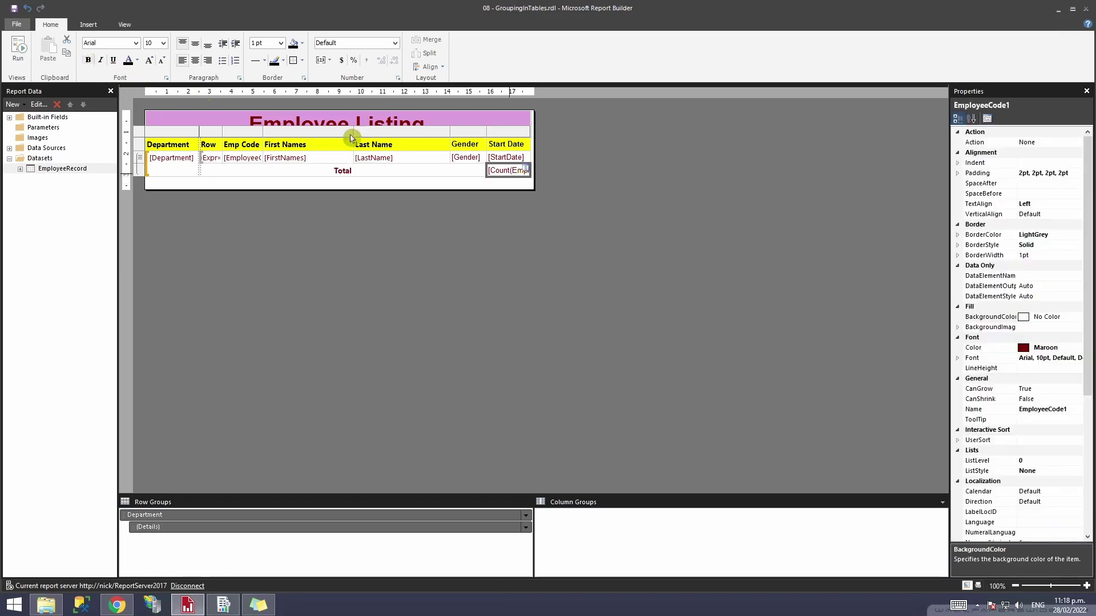
click(88, 63)
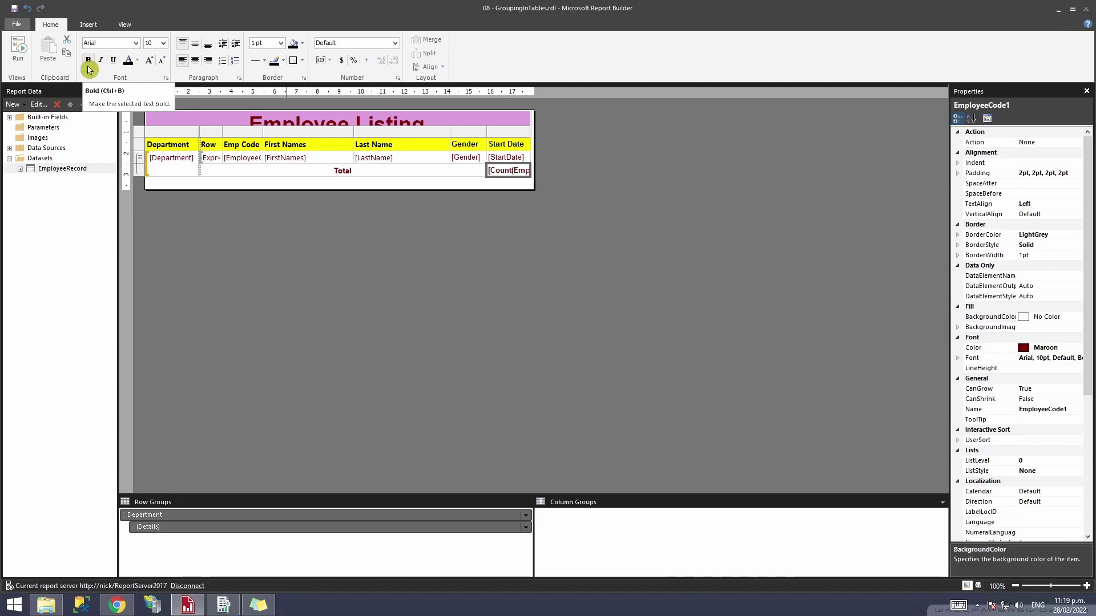
click(184, 137)
click(18, 53)
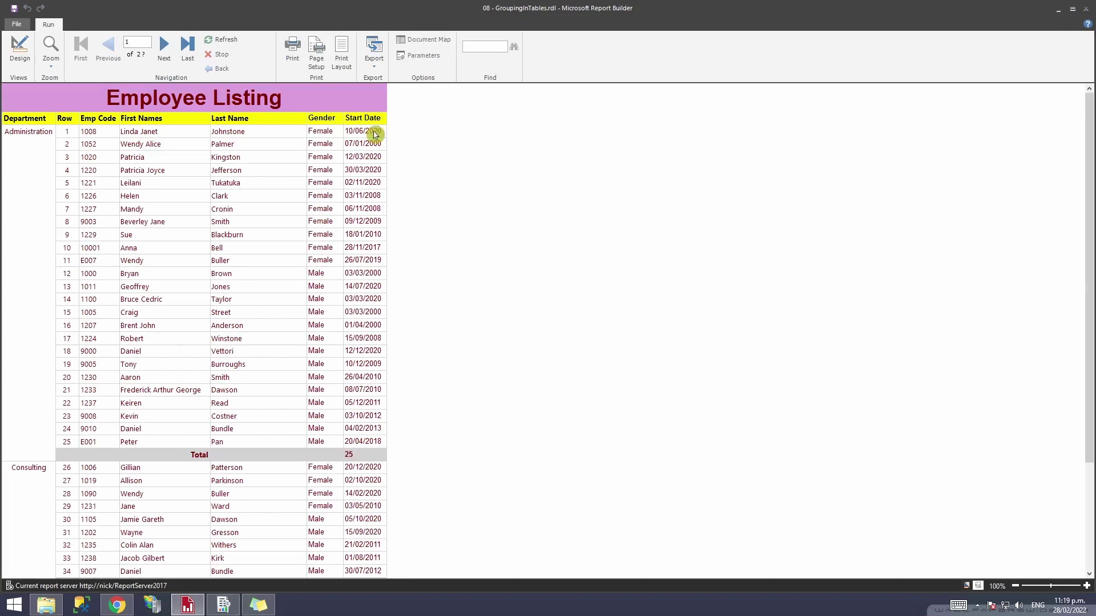
Scroll through the preview's per-department Total rows, then return to design view.
scroll(161, 170, down, 3)
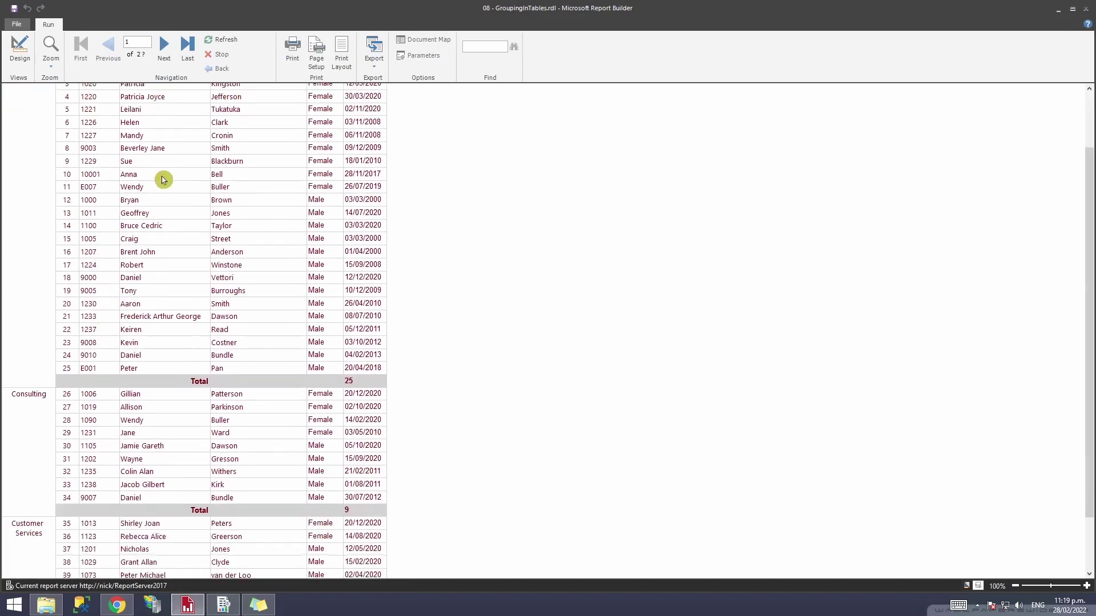
scroll(288, 379, down, 2)
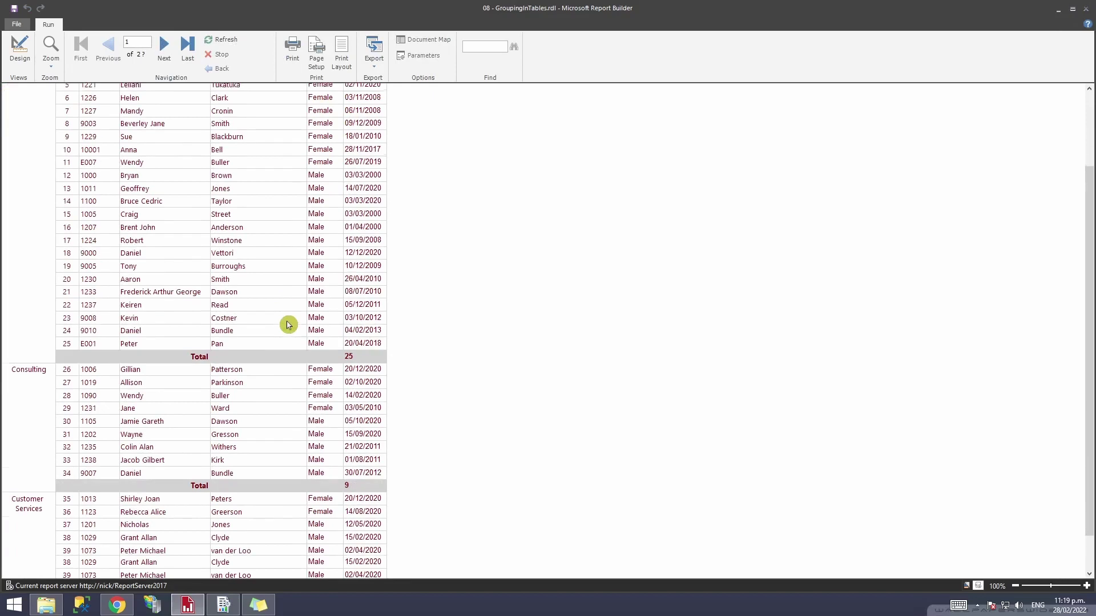
scroll(194, 457, down, 20)
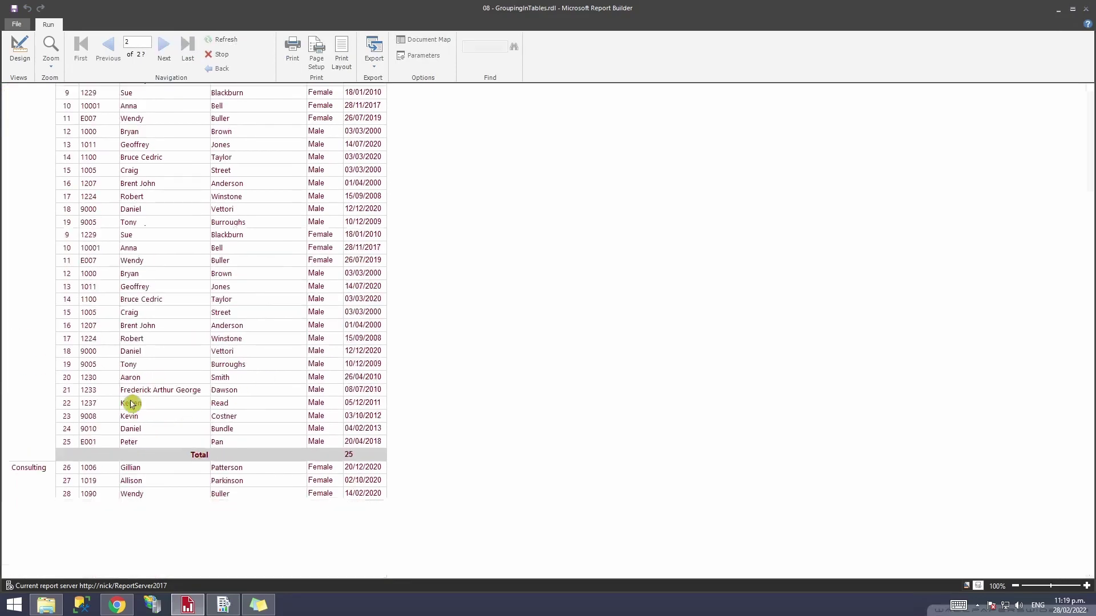
scroll(176, 335, up, 20)
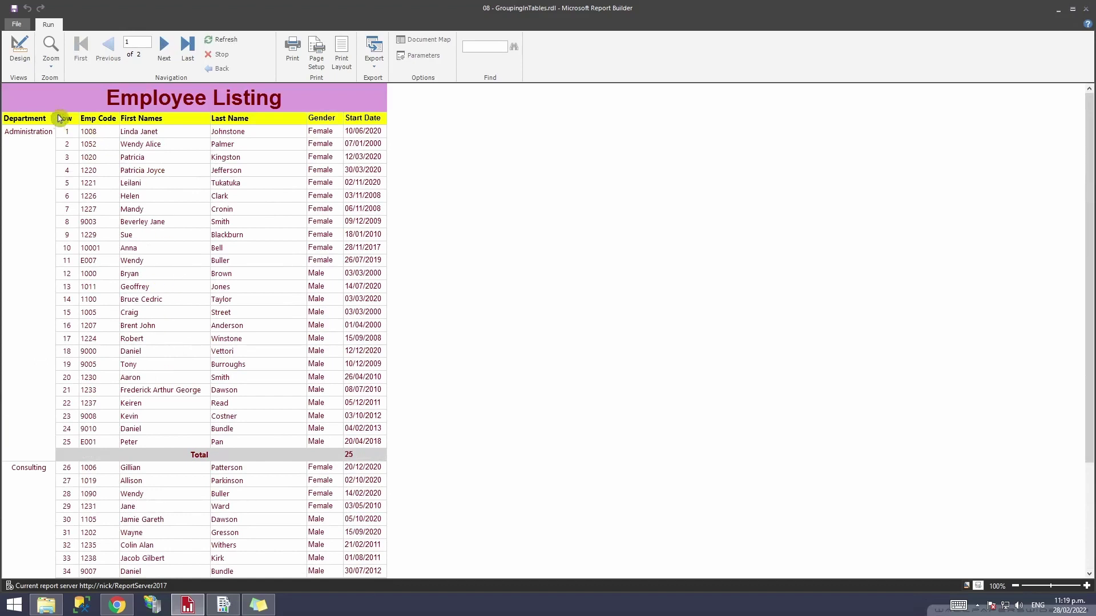
click(23, 50)
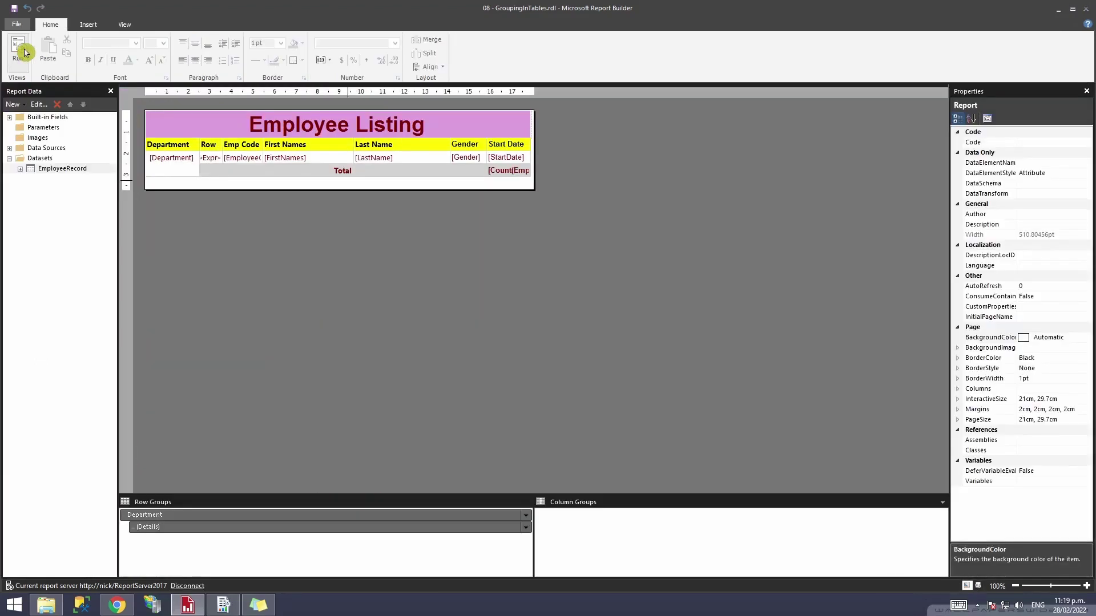
Insert a new row outside the Department group, below the Total row.
click(290, 171)
click(141, 175)
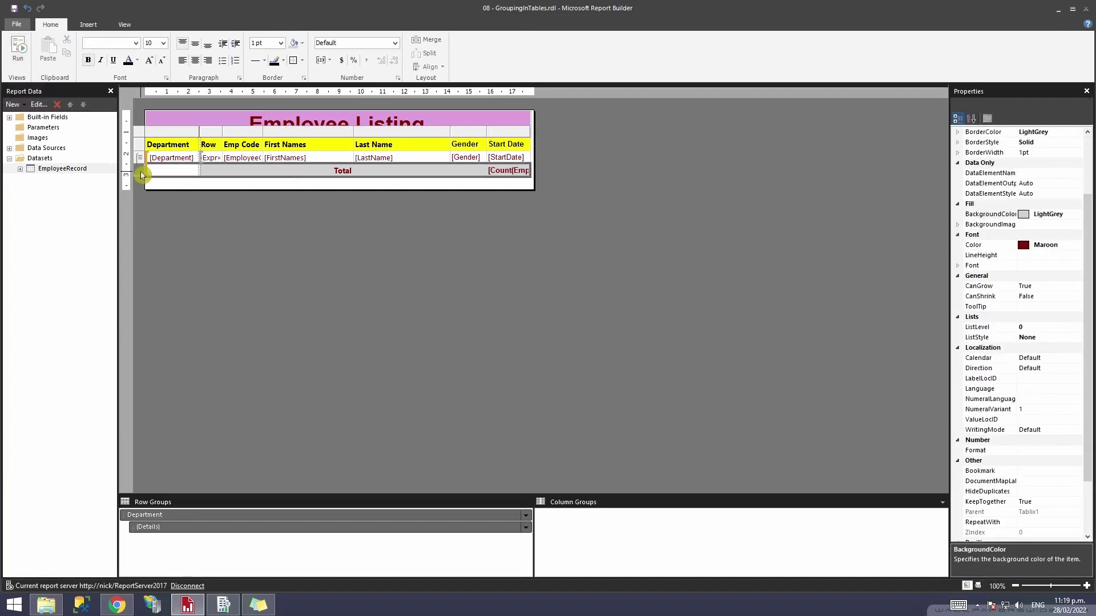
right_click(141, 174)
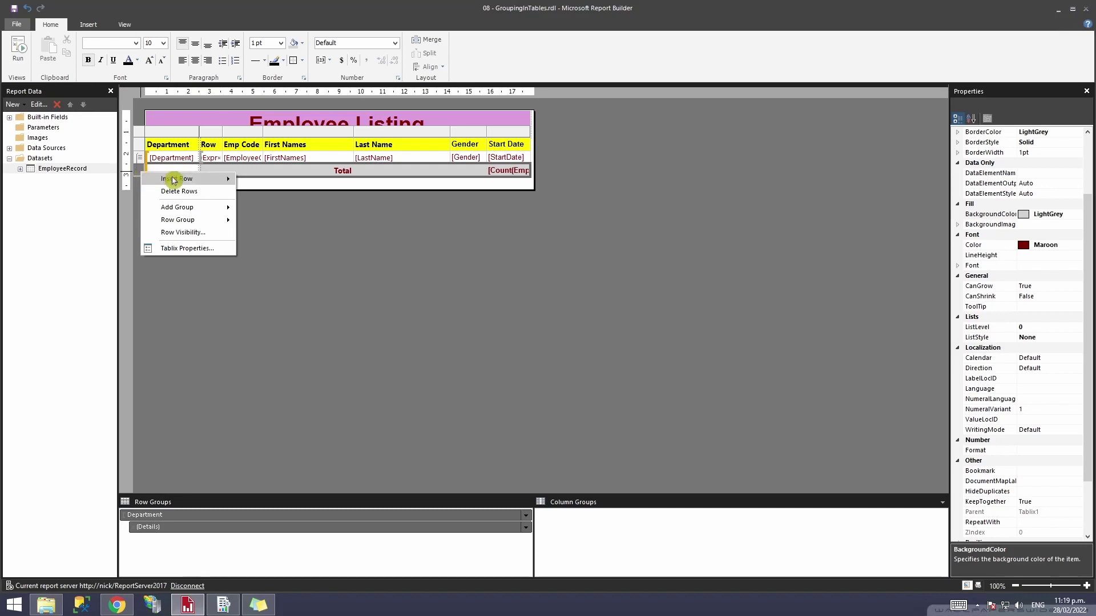
mouse_move(174, 179)
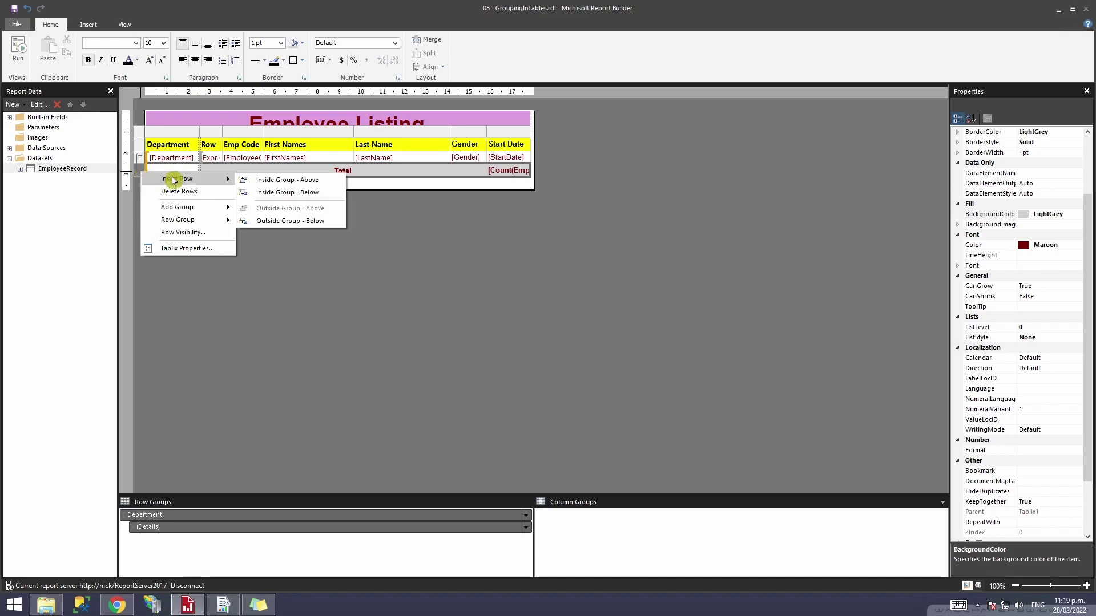
click(305, 224)
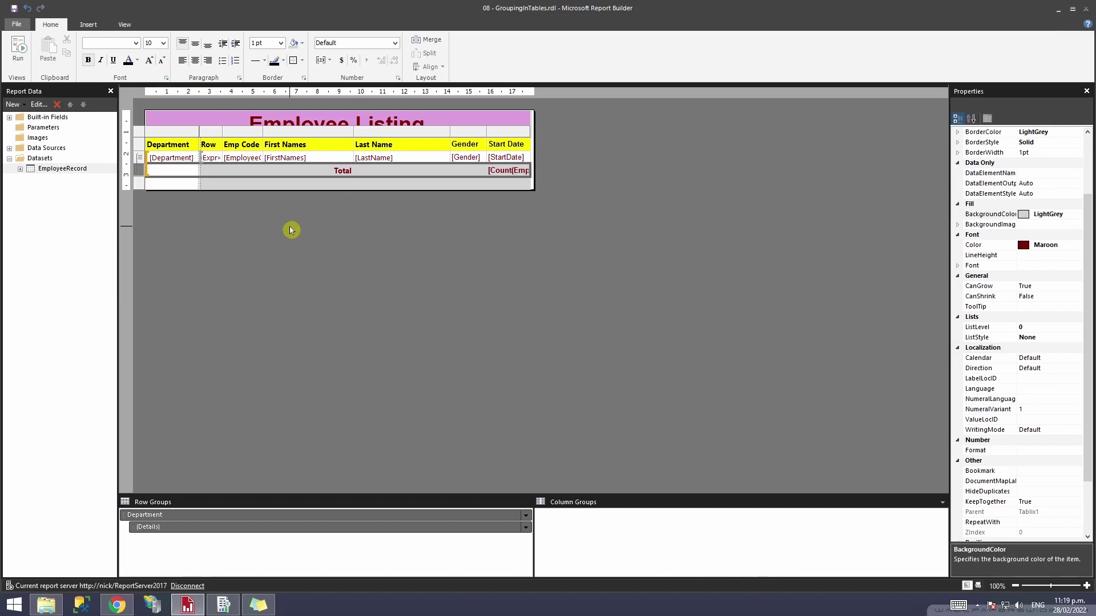
Put a Count of EmployeeCode in the new row's Start Date cell.
click(335, 194)
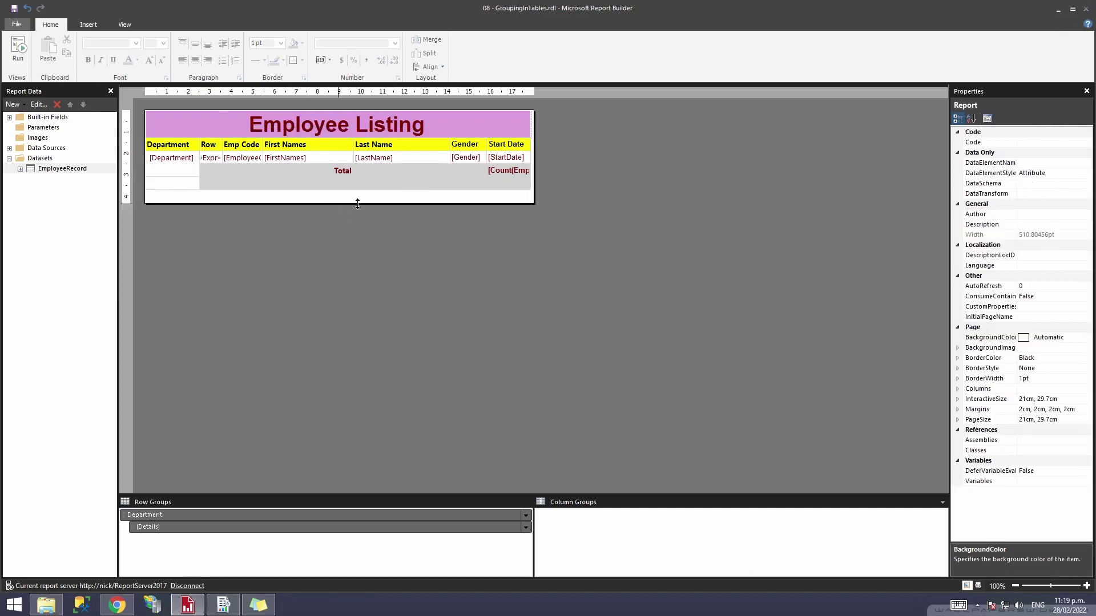
click(526, 181)
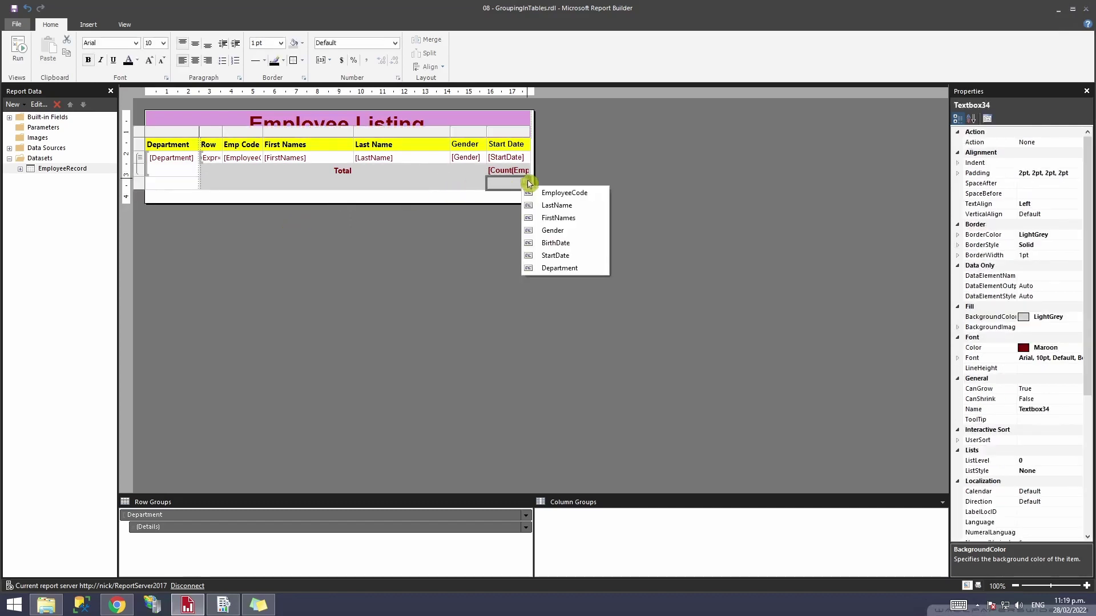
click(562, 191)
click(511, 184)
right_click(512, 184)
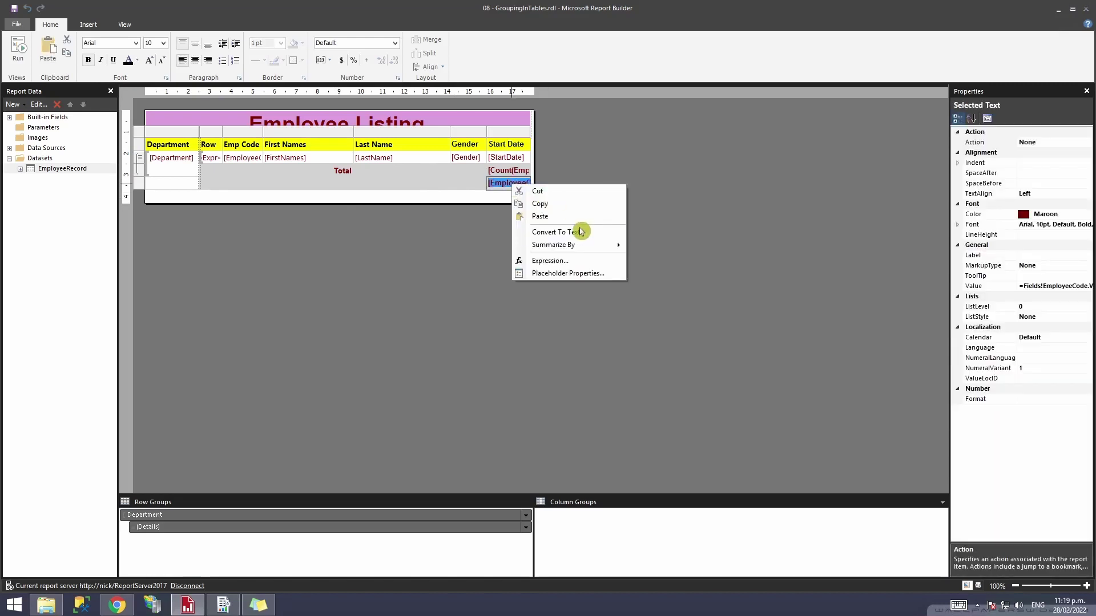
mouse_move(583, 245)
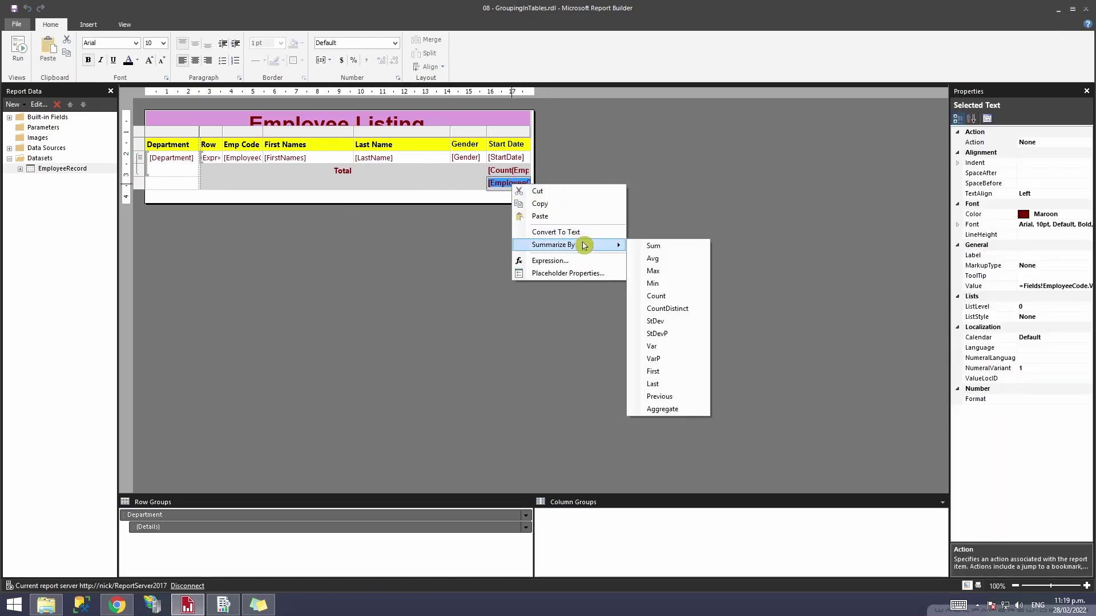
click(680, 295)
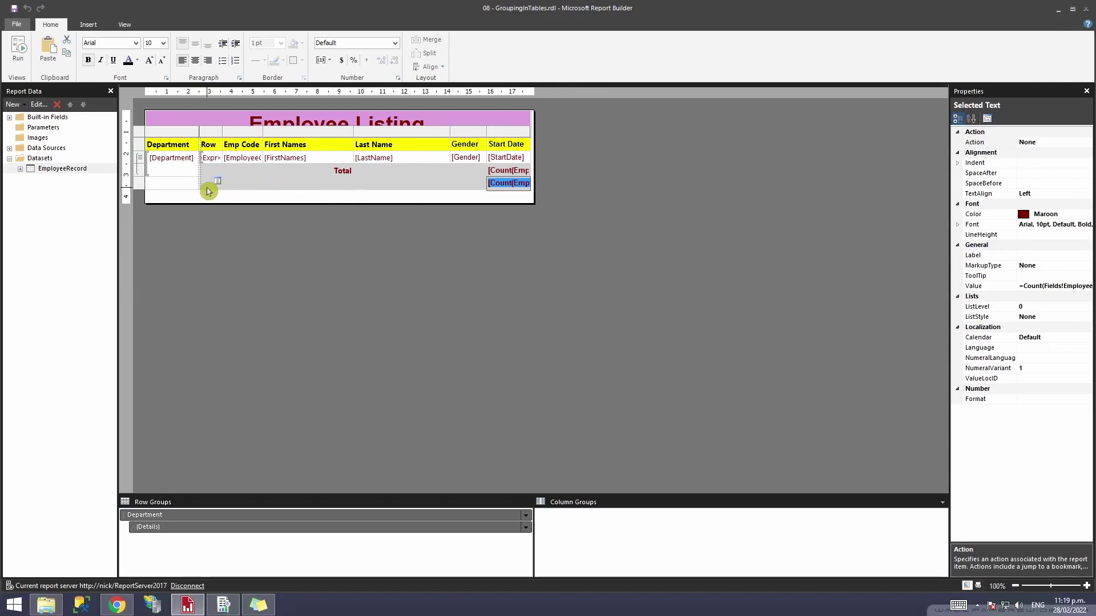
Merge the new row's cells from Row through Gender and label it 'Total Employees'.
click(254, 190)
drag(254, 190, 479, 189)
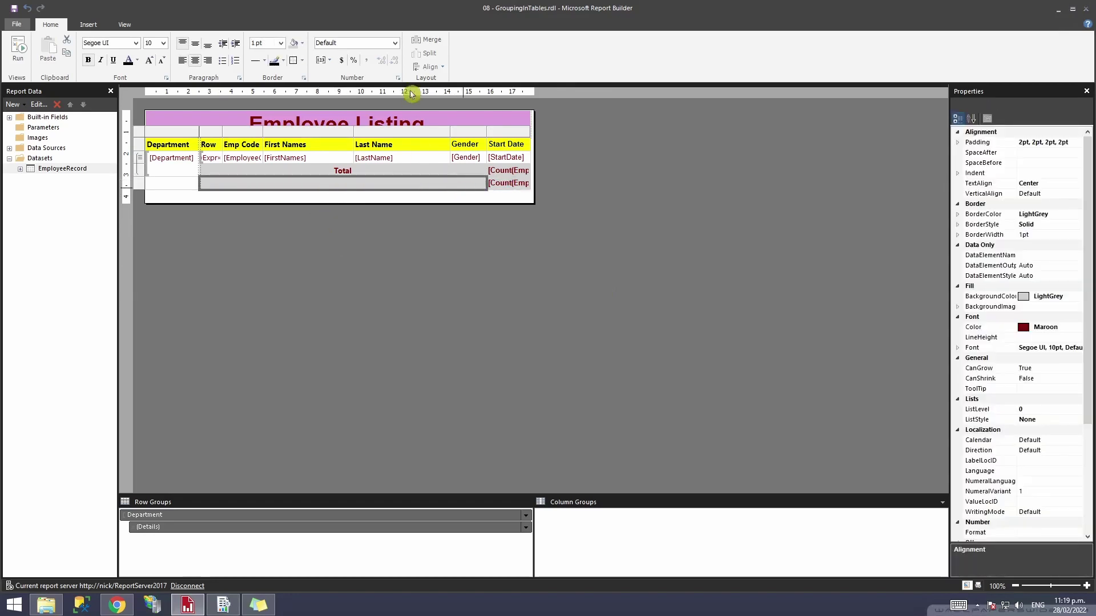
click(433, 40)
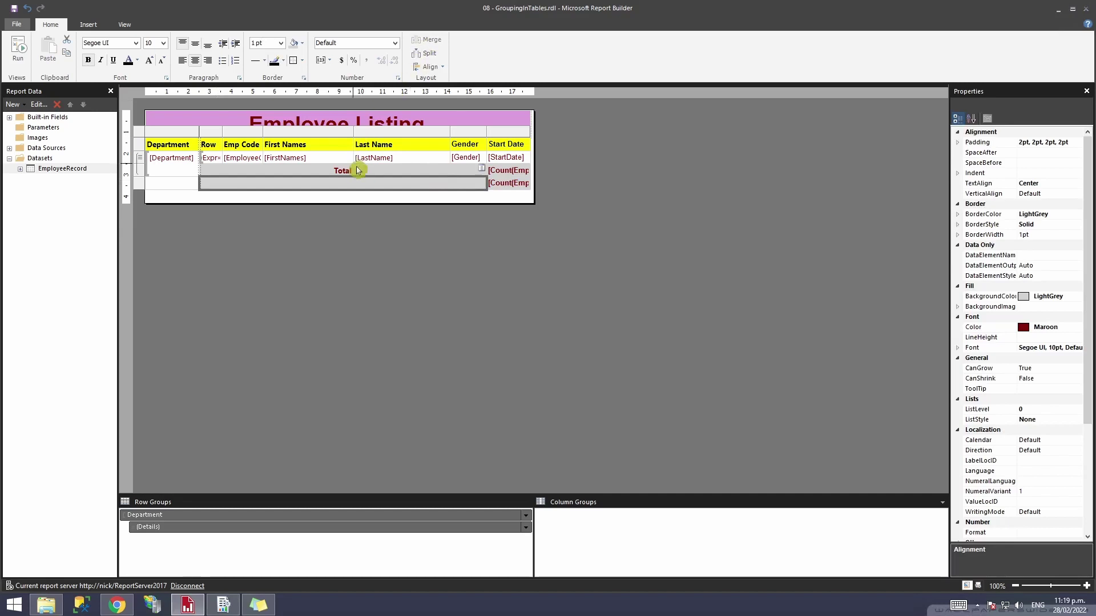
click(367, 182)
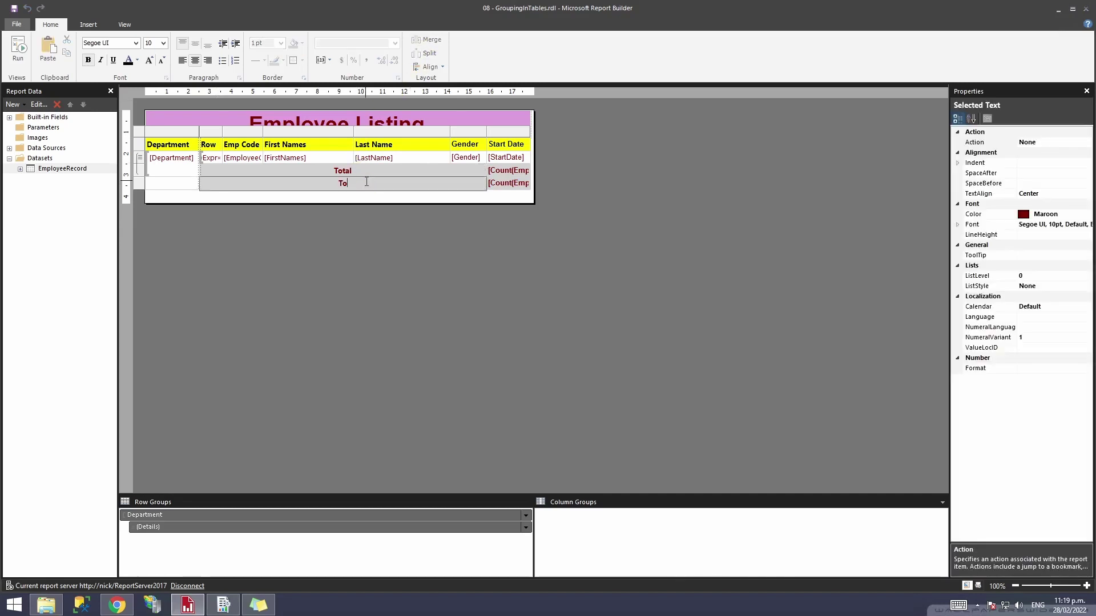
text(Total Employees)
click(278, 167)
click(18, 49)
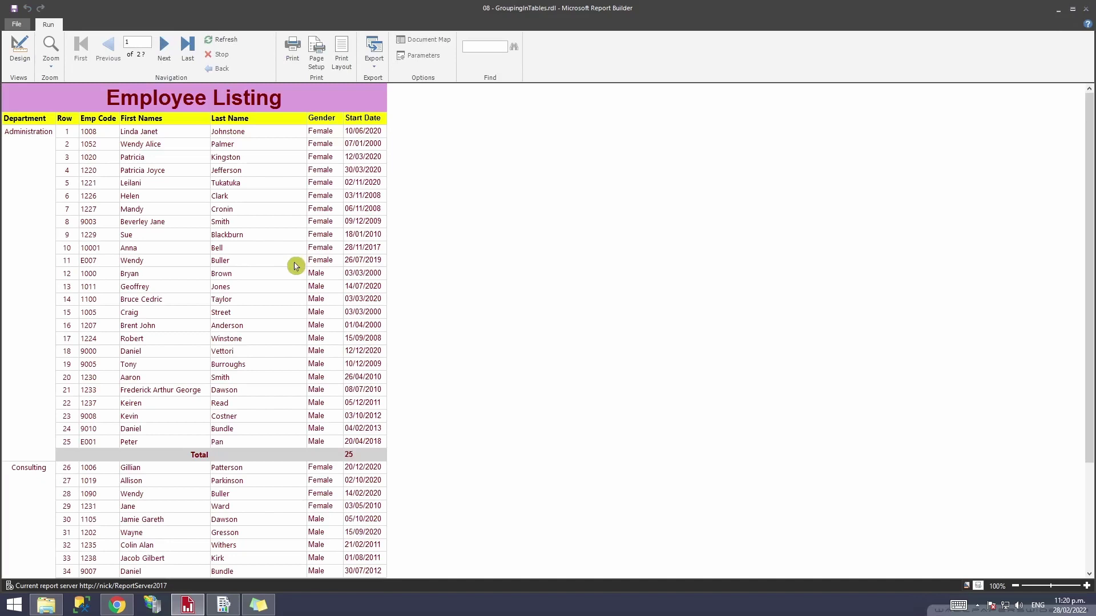
scroll(294, 285, down, 3)
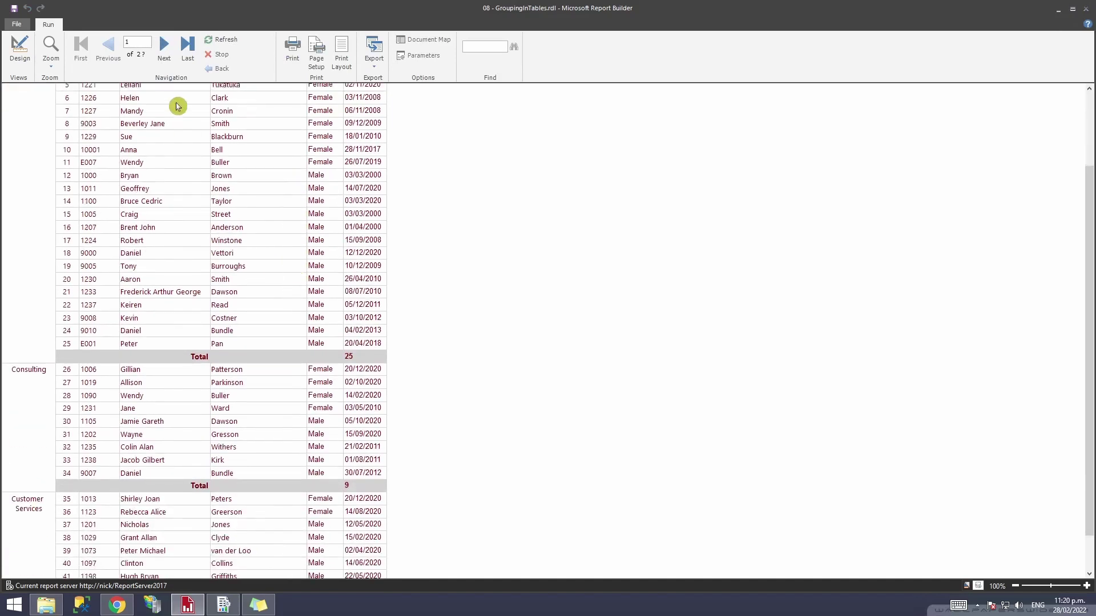
click(188, 46)
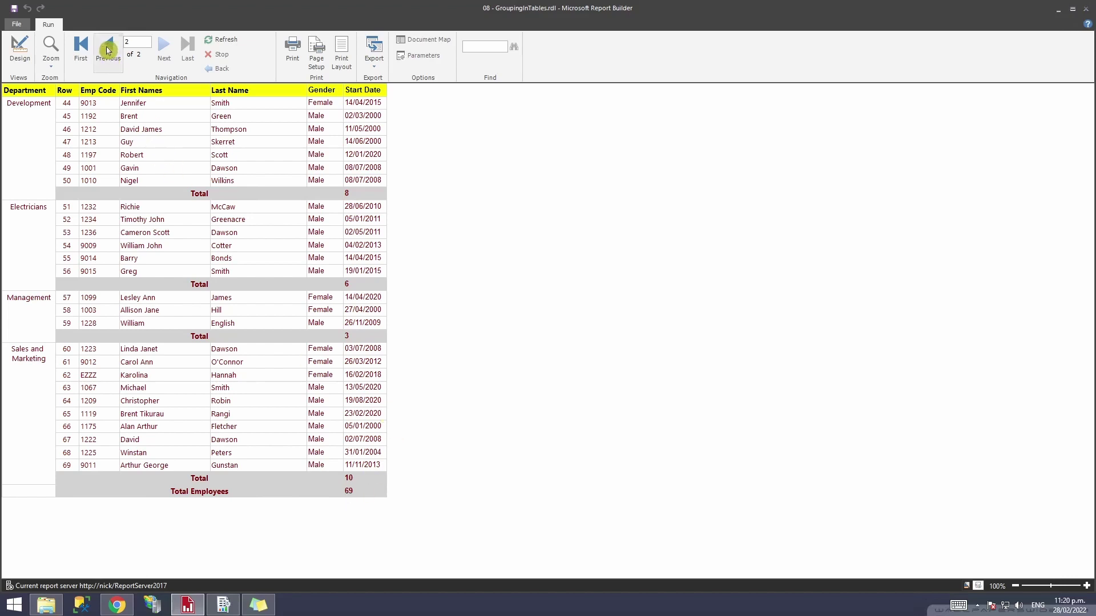
click(109, 50)
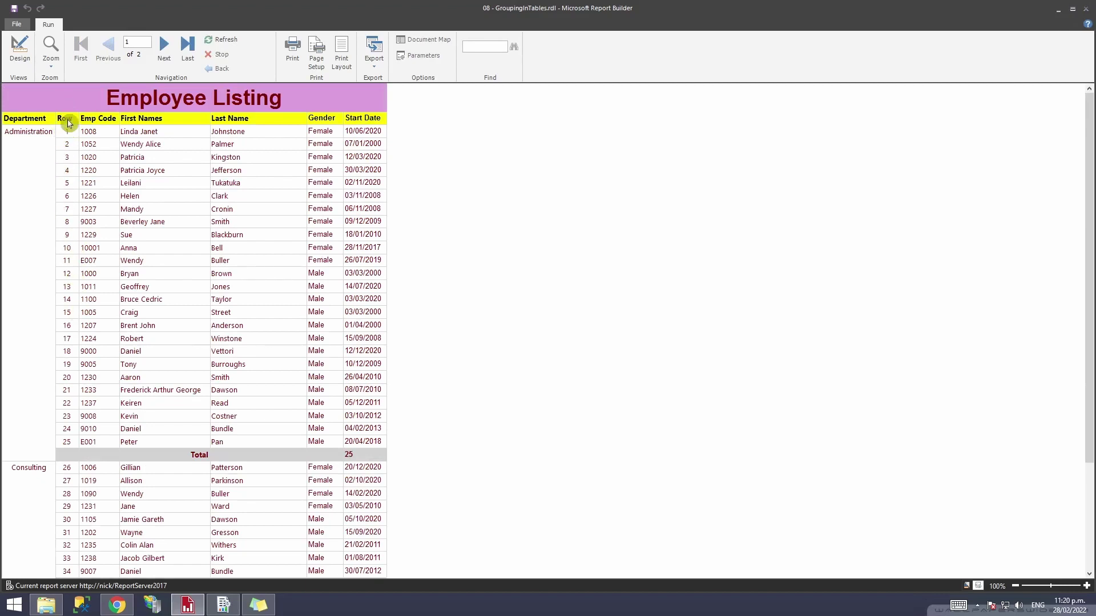
click(20, 50)
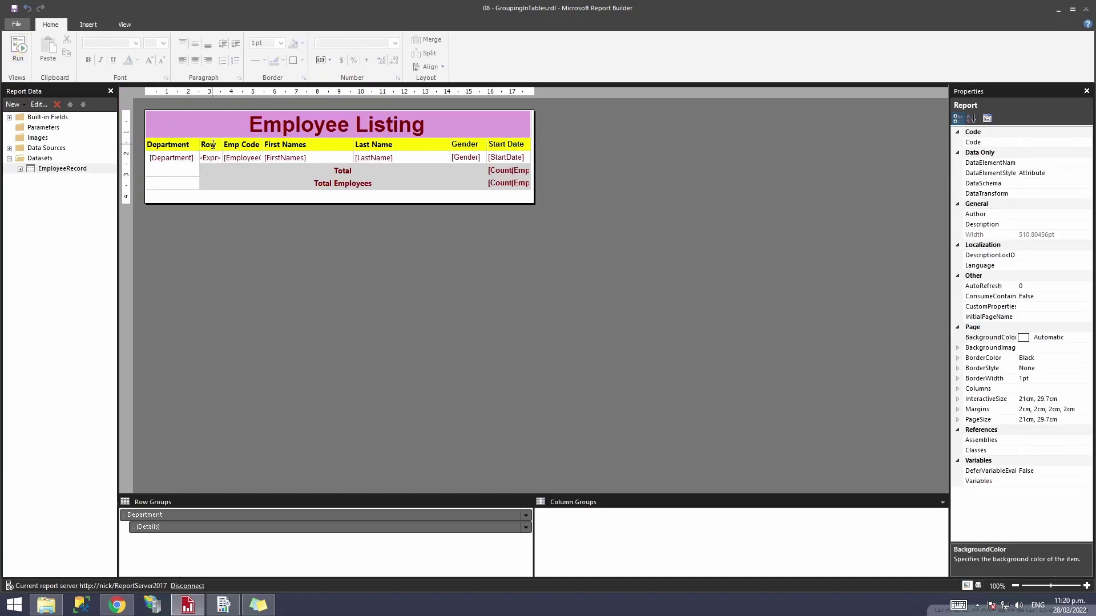
Split the merged Total and Total Employees cells back into separate cells.
click(213, 144)
click(212, 132)
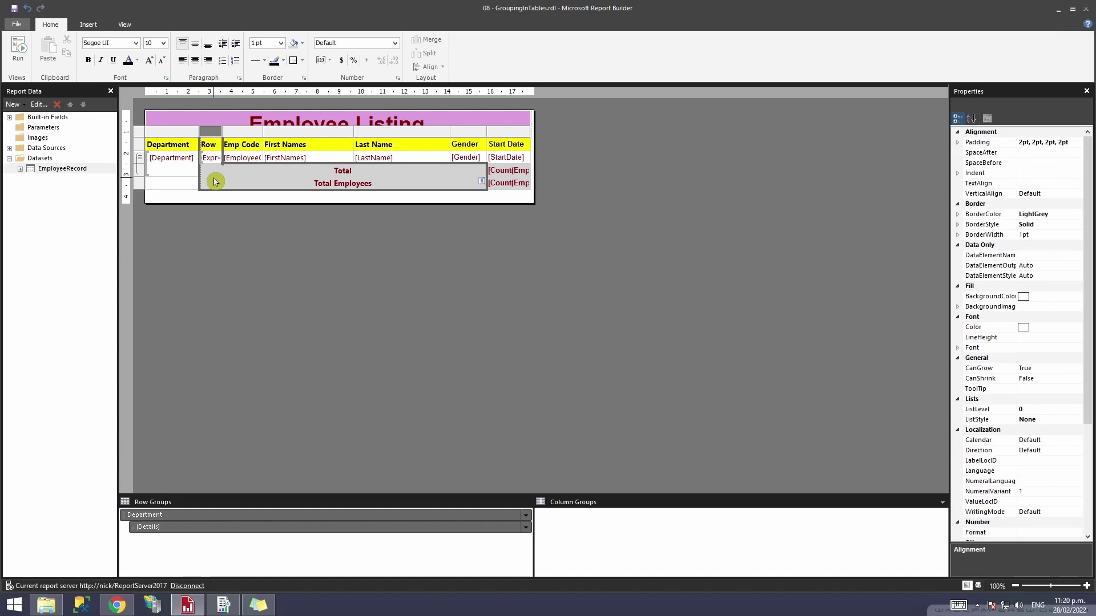
click(265, 172)
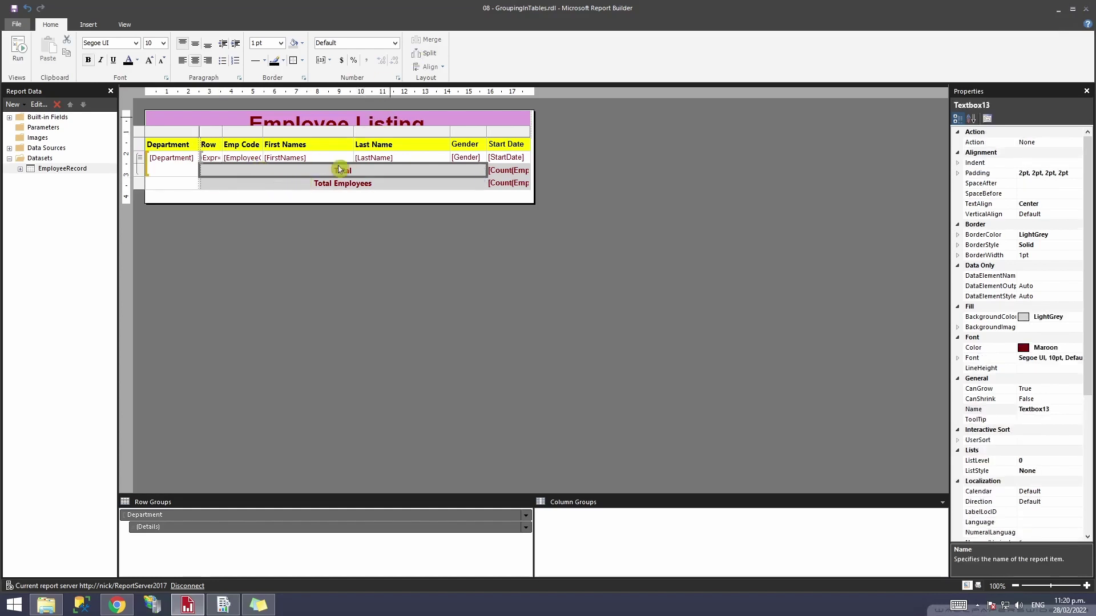
click(426, 53)
click(289, 189)
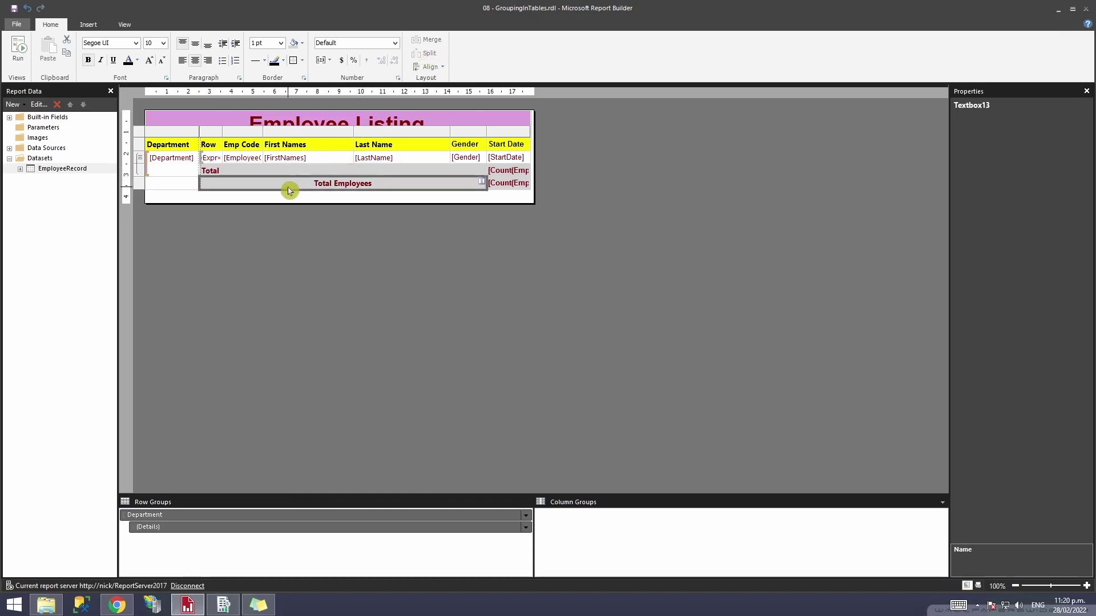
click(425, 53)
Delete the Row column from the table.
click(210, 131)
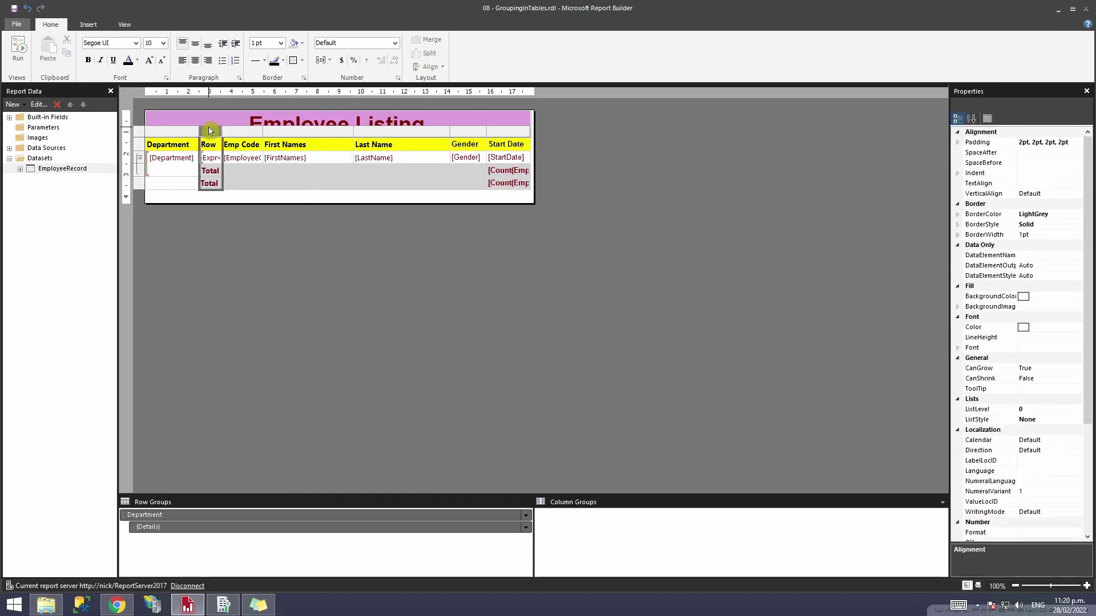
right_click(210, 130)
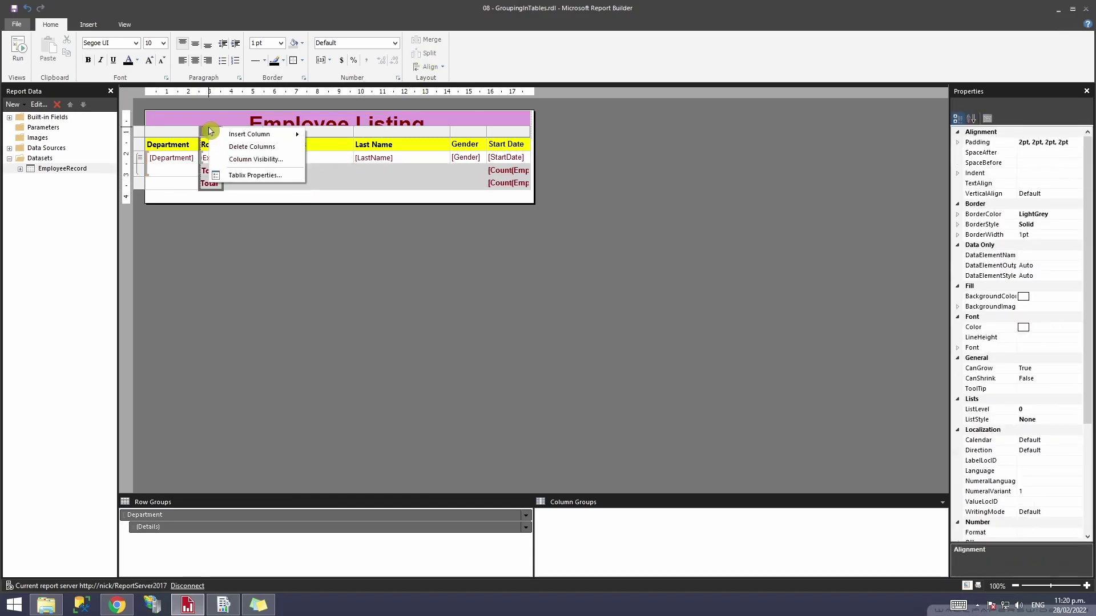
click(258, 146)
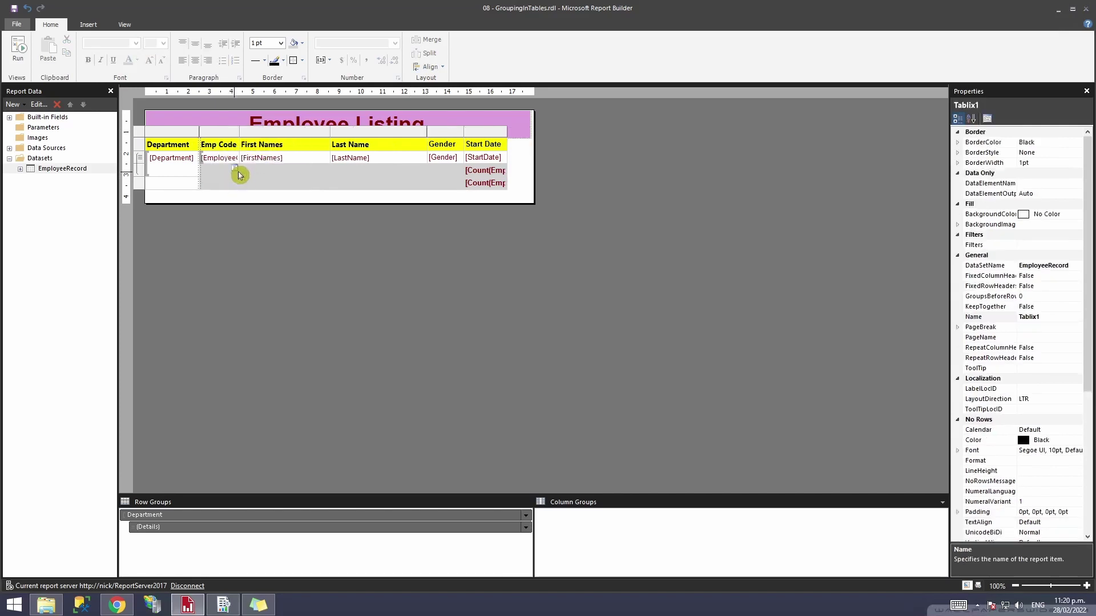
Enter the label 'Total Employees' in the cell below Total.
click(237, 170)
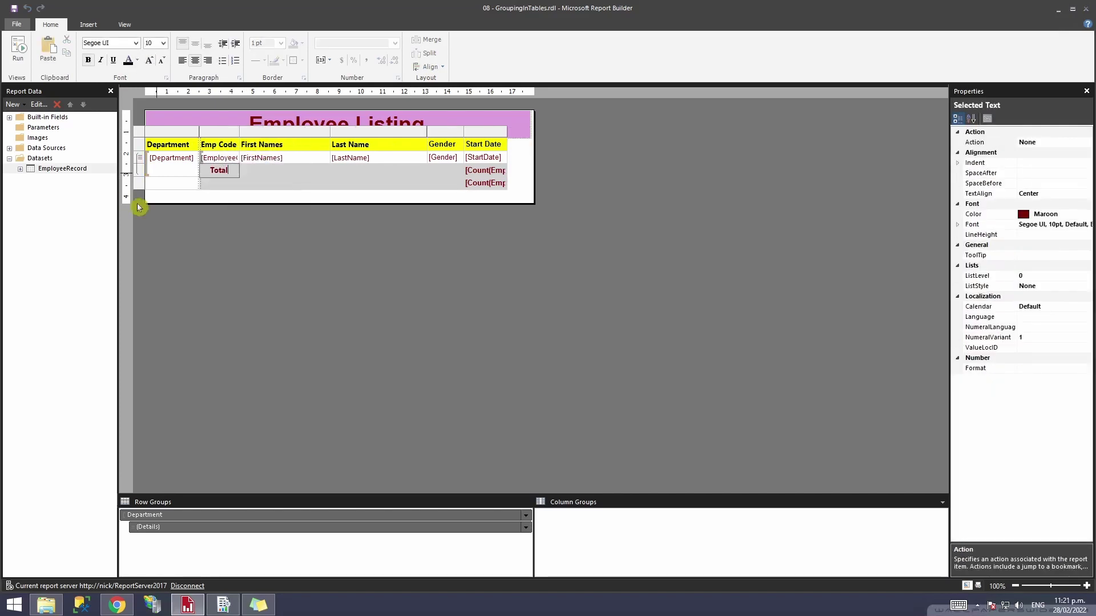
click(215, 182)
click(214, 183)
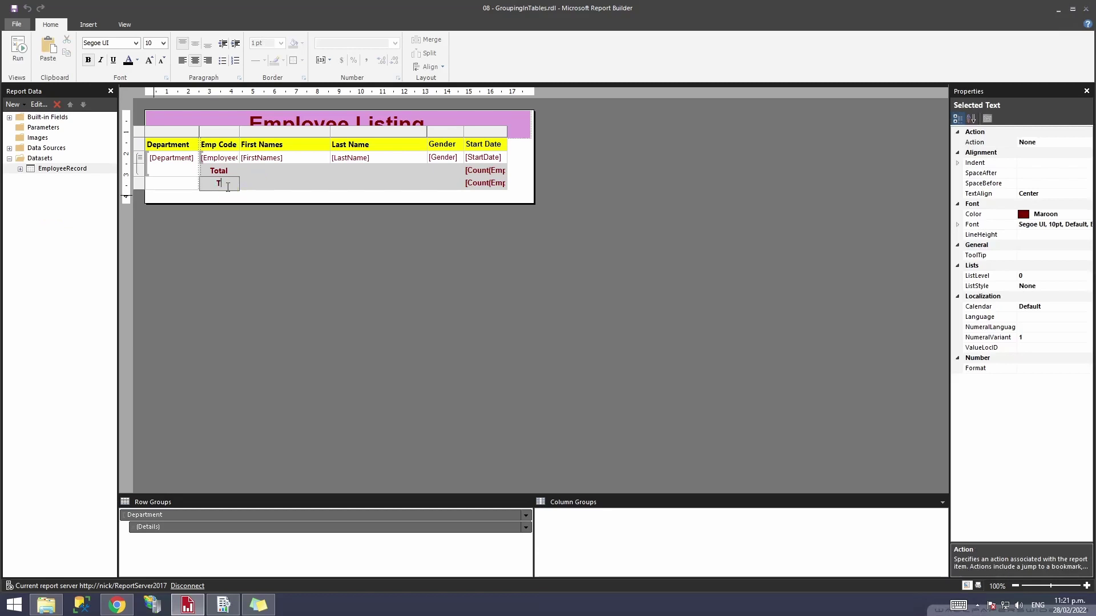
text(Total Employees)
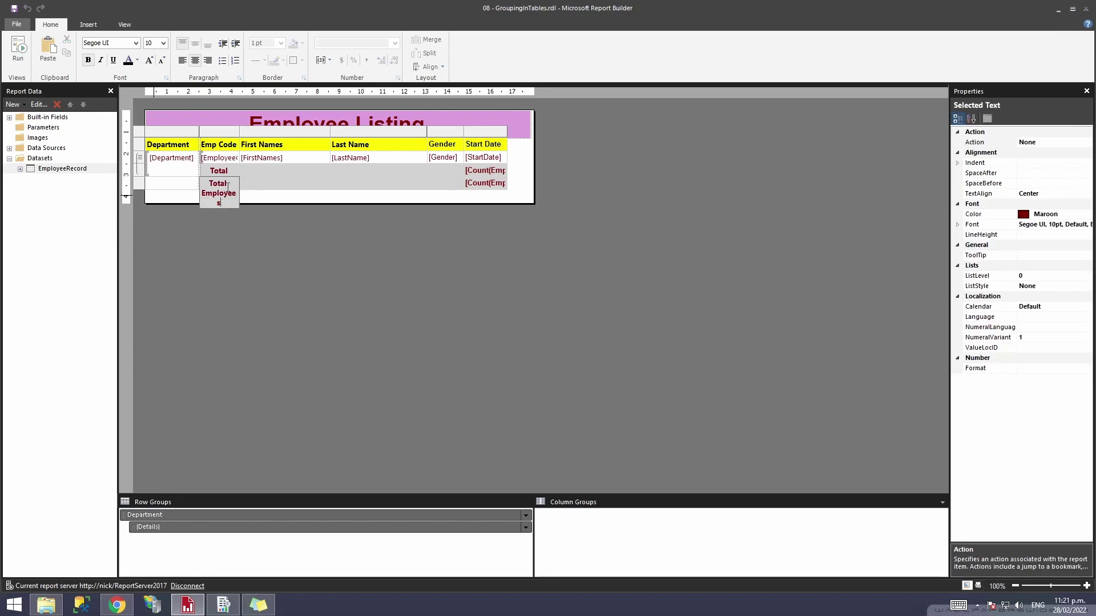
click(269, 196)
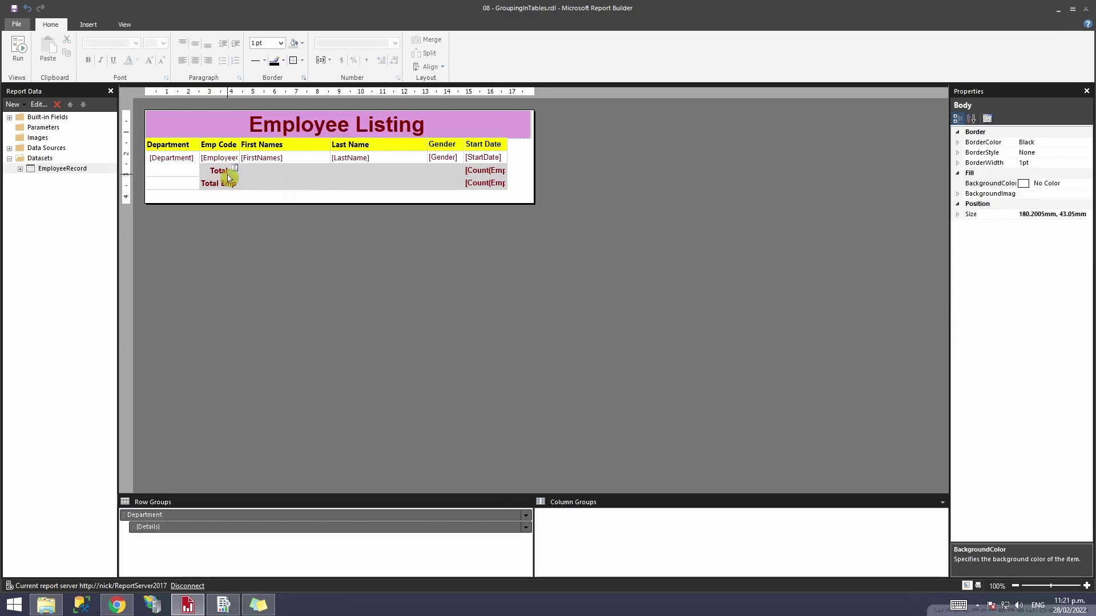
Merge the Emp Code to Gender cells in both the Total and Total Employees rows.
drag(228, 178, 439, 172)
click(426, 39)
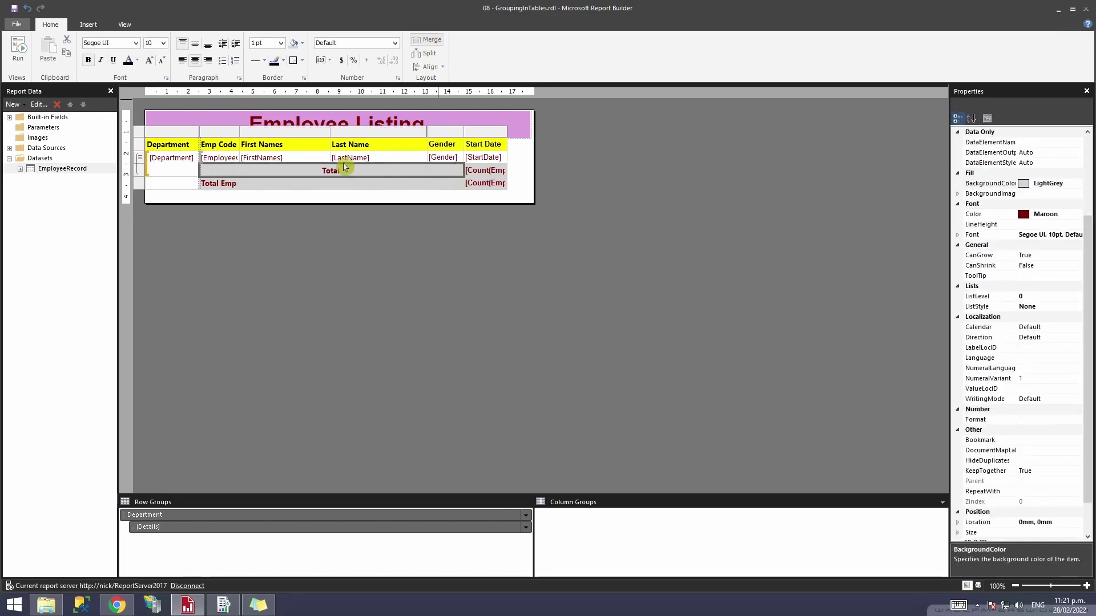
drag(238, 191, 434, 184)
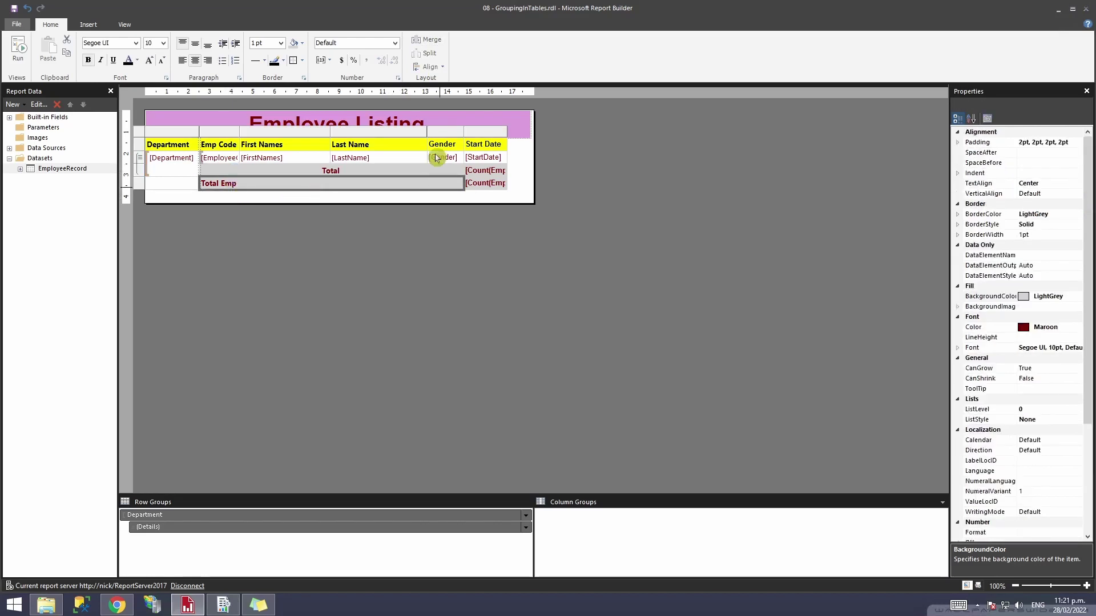
click(429, 41)
click(18, 49)
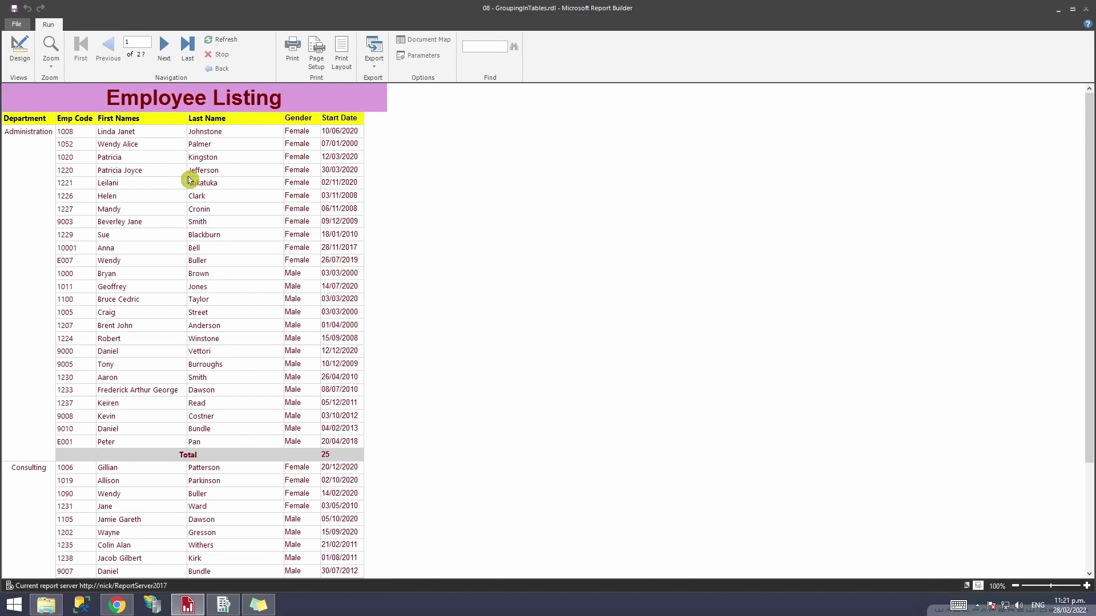
Check page 2 of the preview showing 69 total employees, then return to Design view.
scroll(190, 183, down, 10)
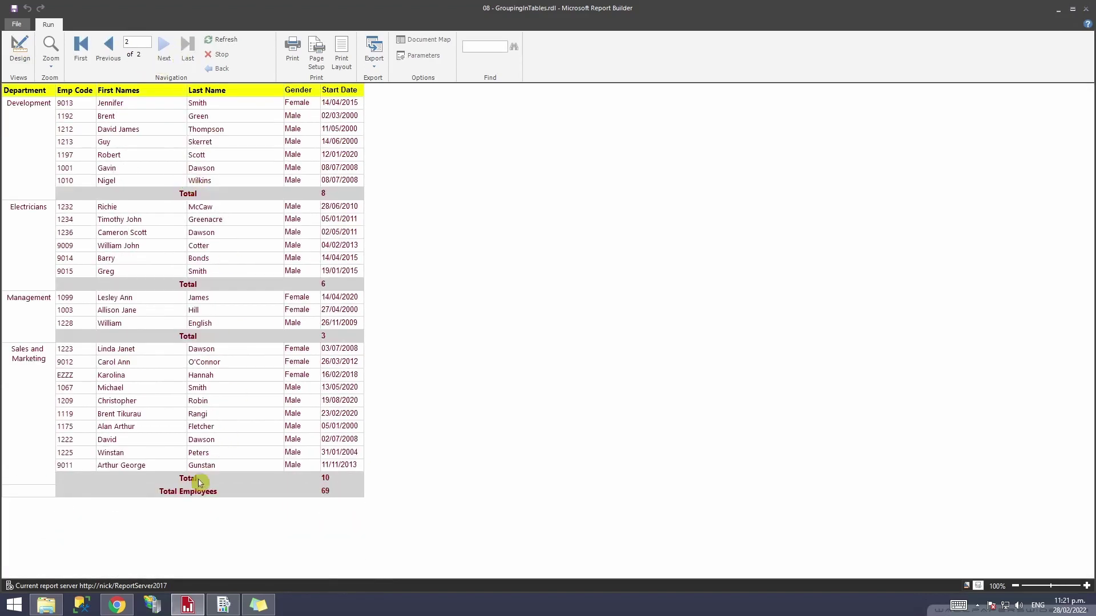
click(26, 57)
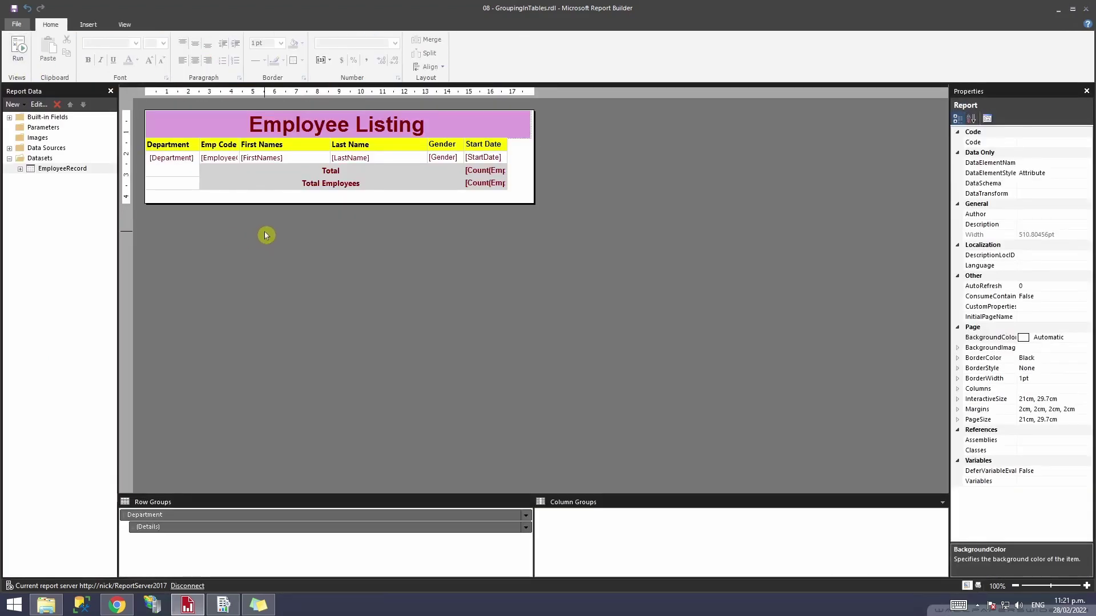
click(258, 184)
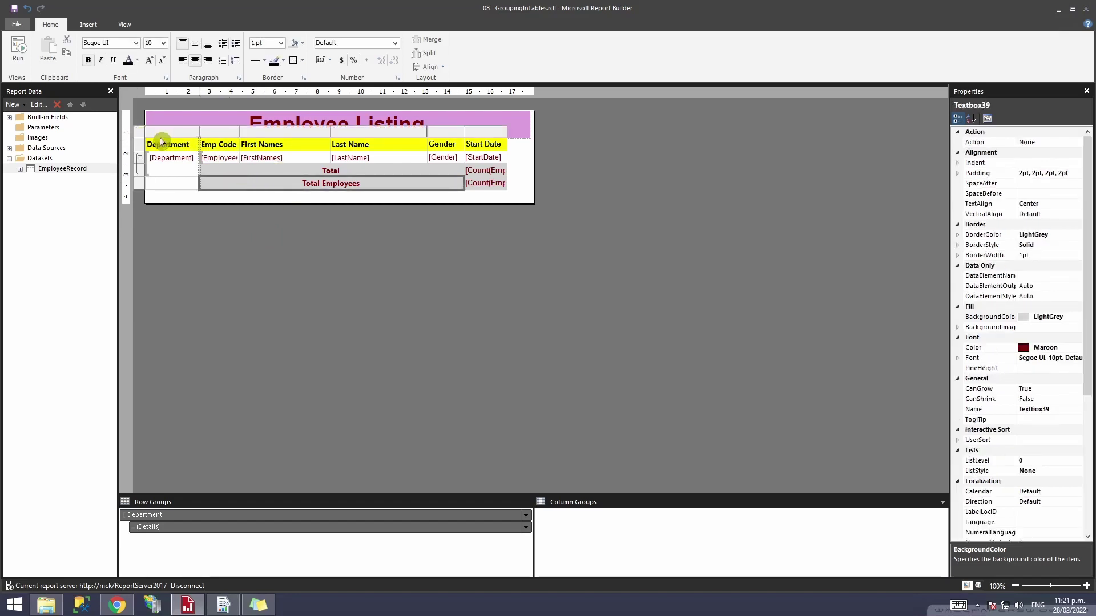
right_click(142, 131)
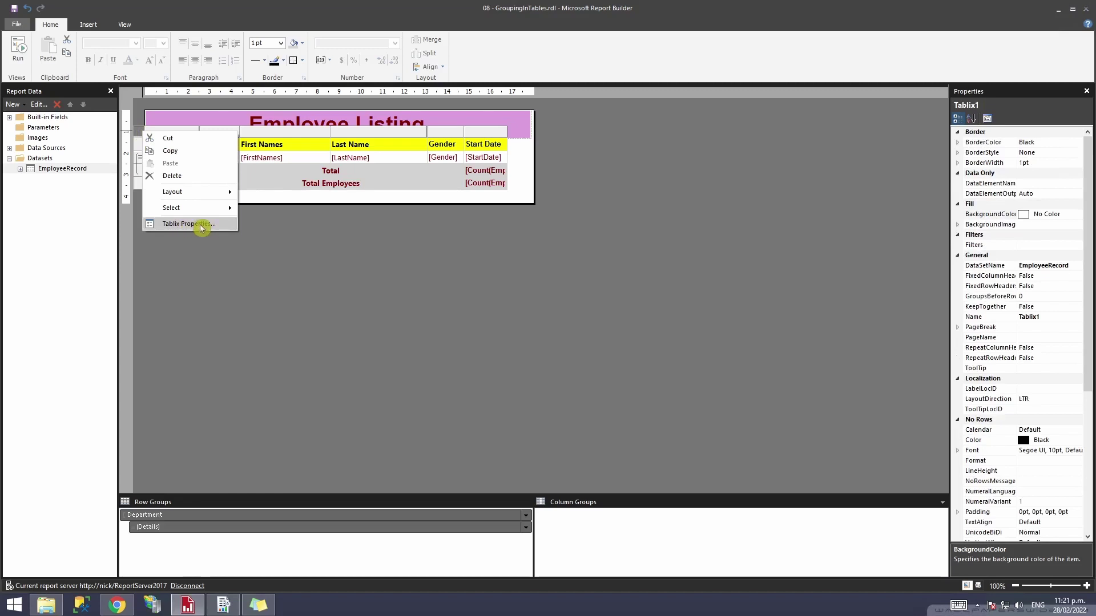
click(201, 226)
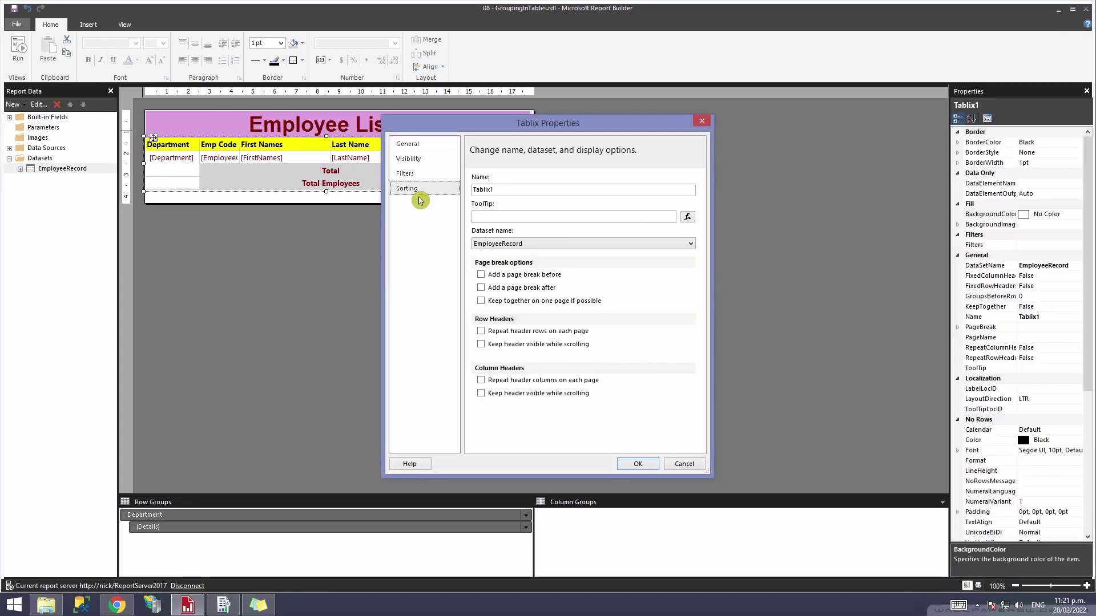
click(418, 198)
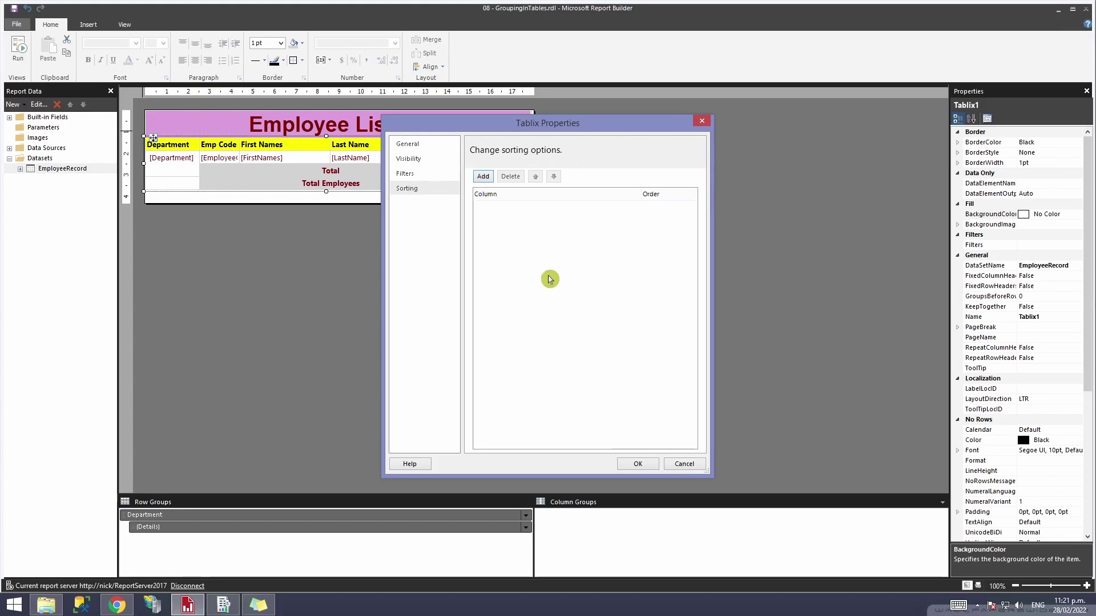
click(637, 464)
click(313, 515)
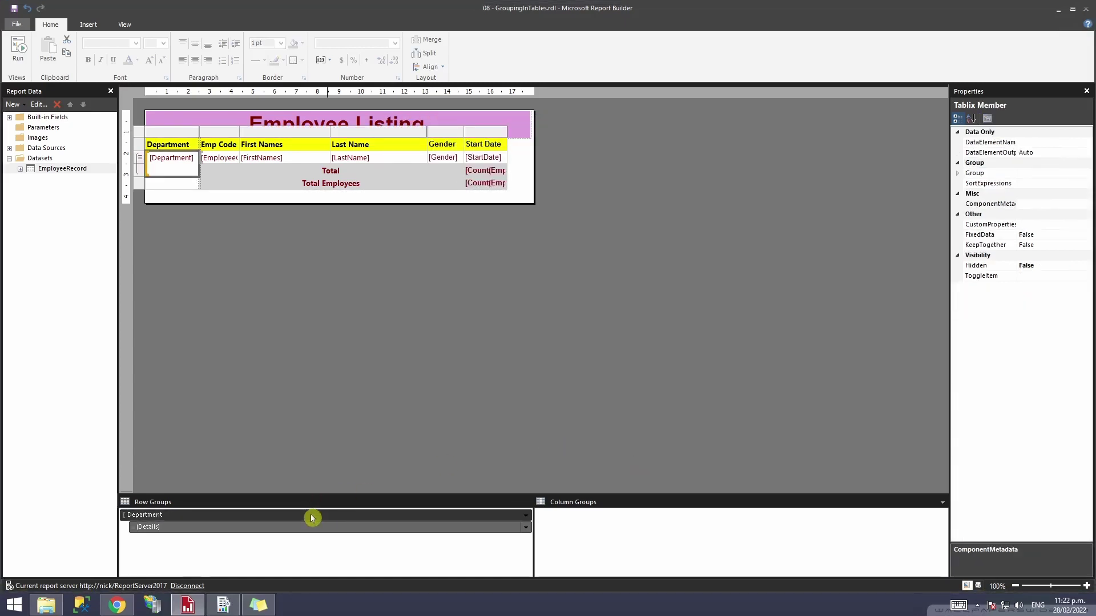
right_click(312, 517)
click(377, 568)
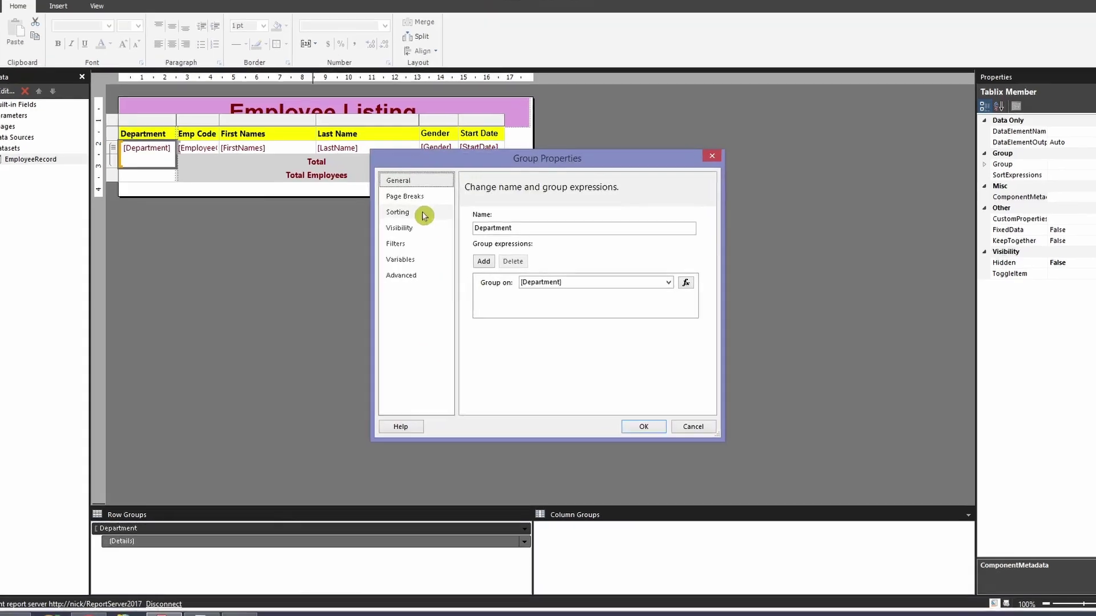
click(423, 214)
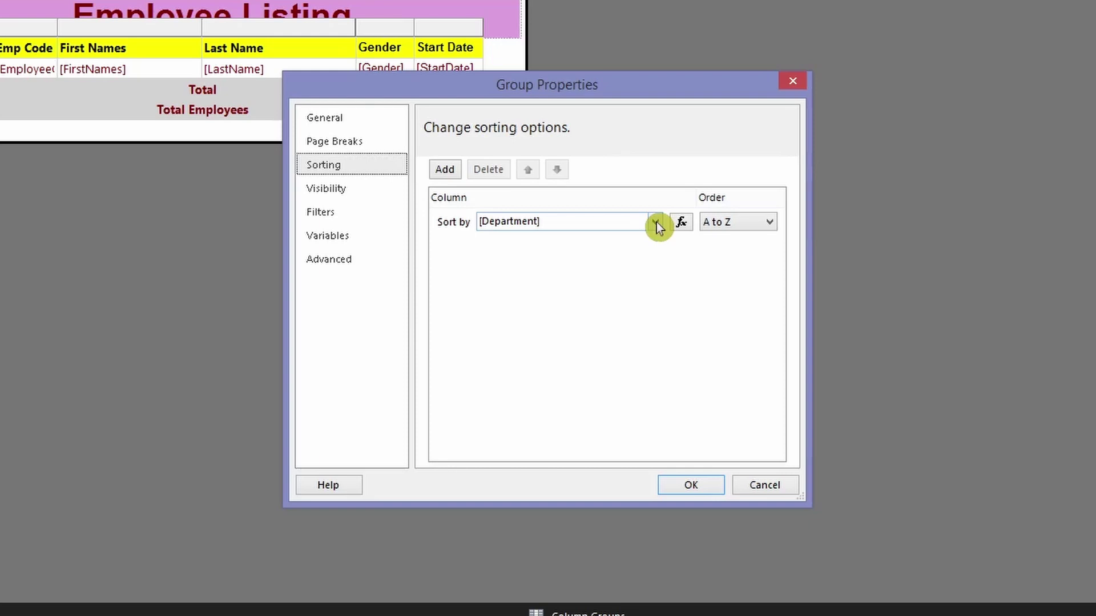
click(688, 482)
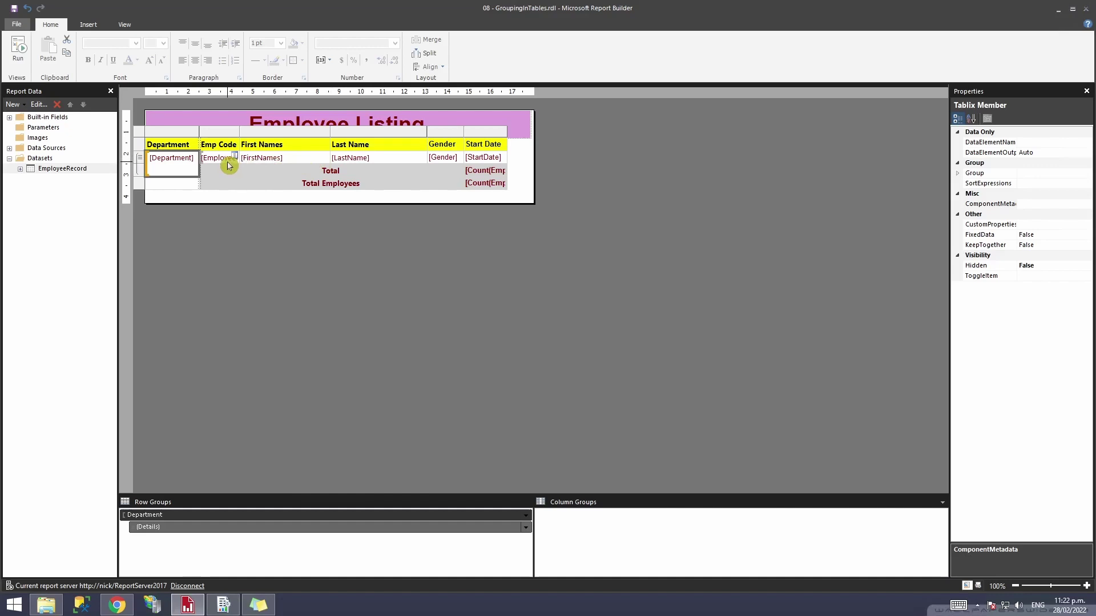
Add an A to Z sort on [Gender] to the Details group properties.
click(280, 527)
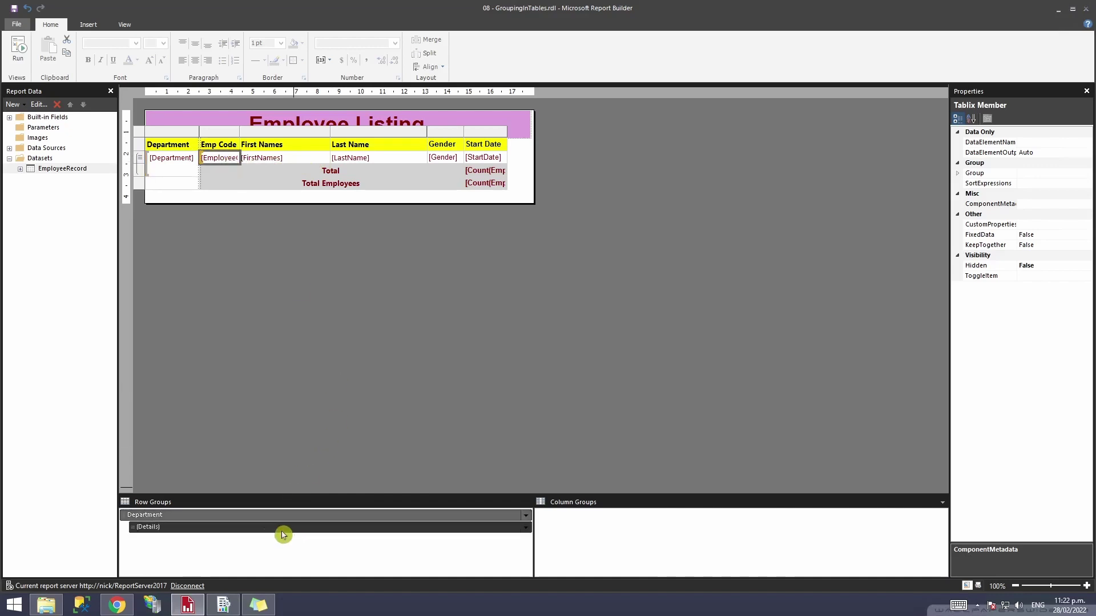
right_click(267, 529)
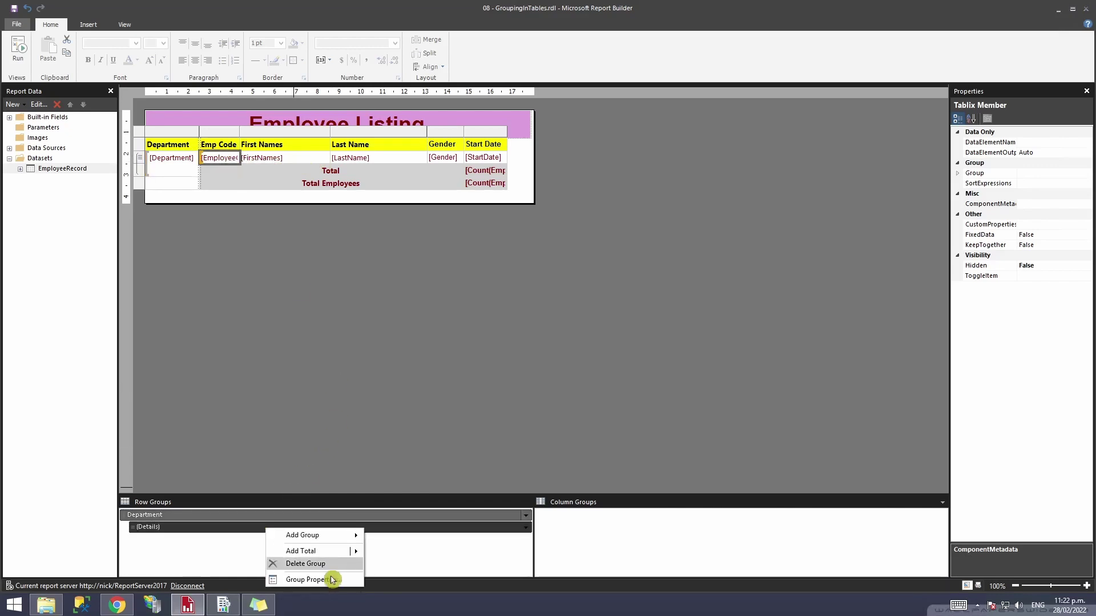
click(332, 581)
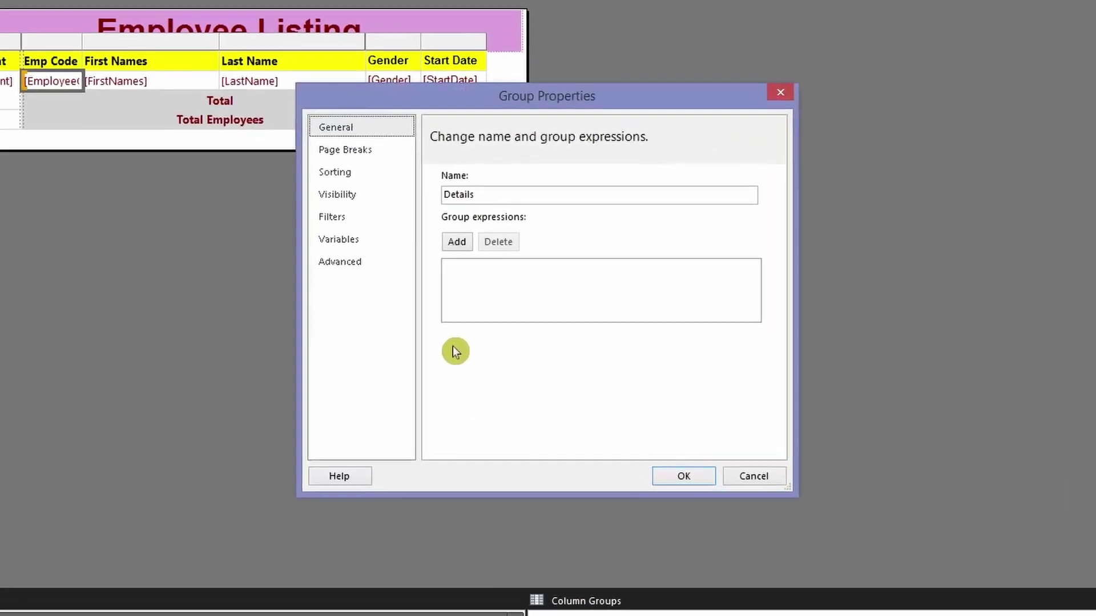
click(357, 175)
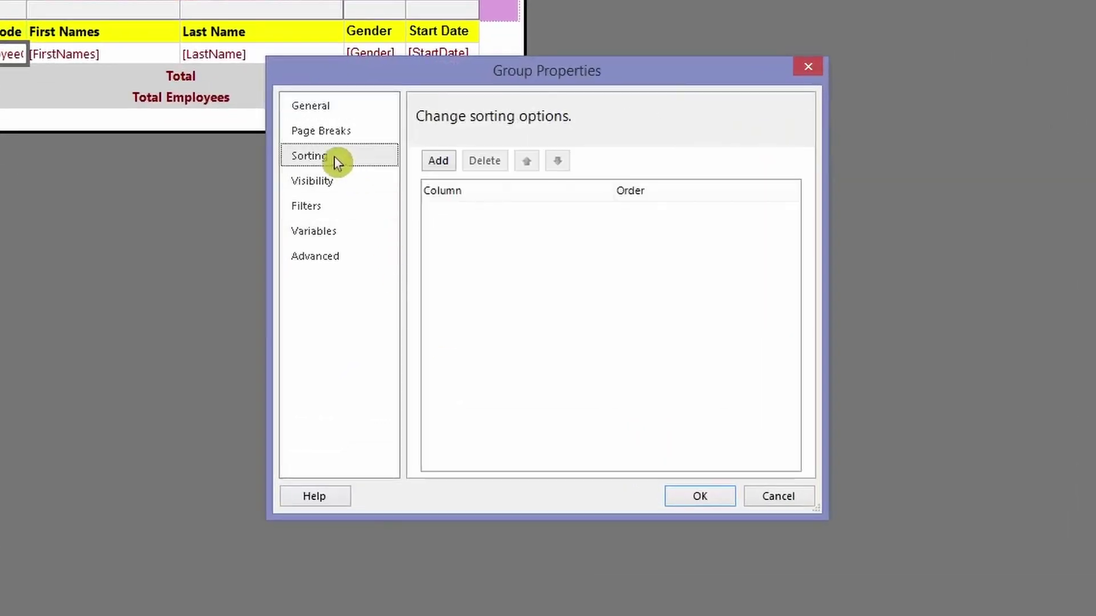
click(448, 162)
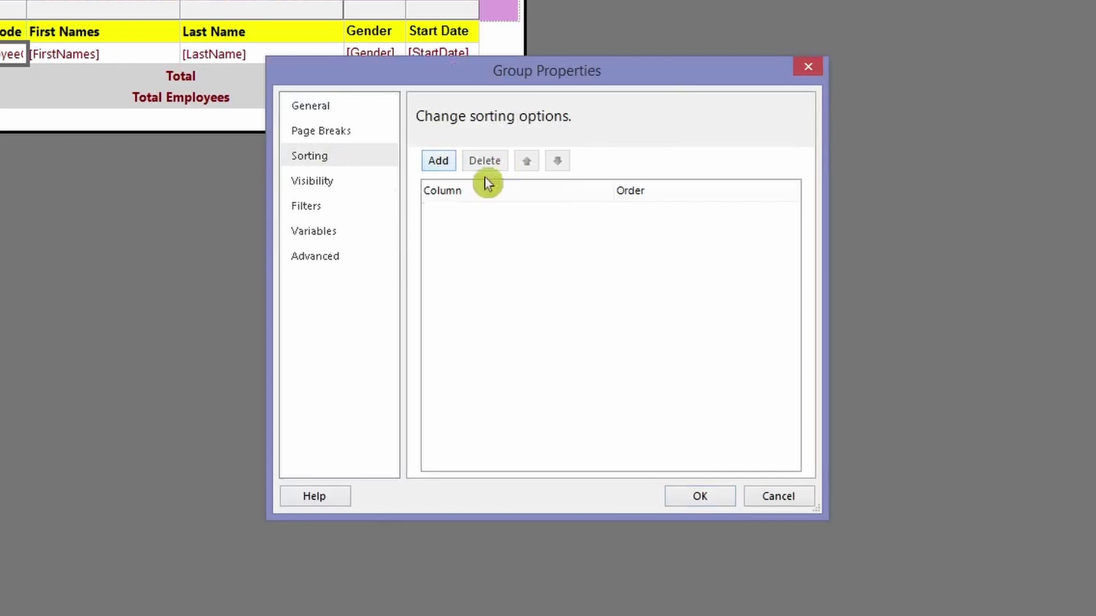
click(664, 217)
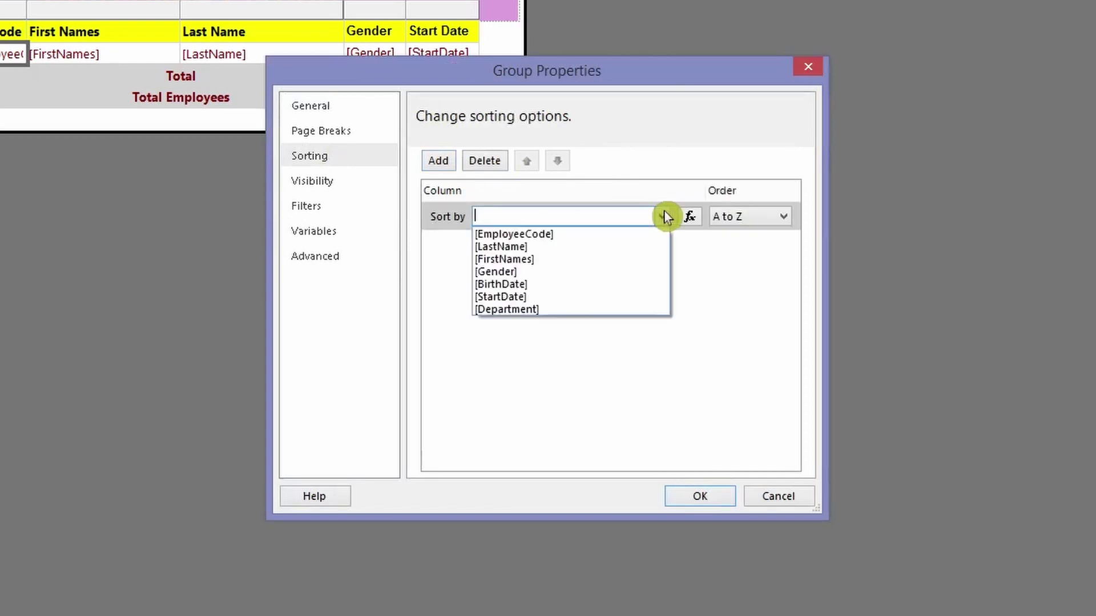
click(565, 271)
click(702, 497)
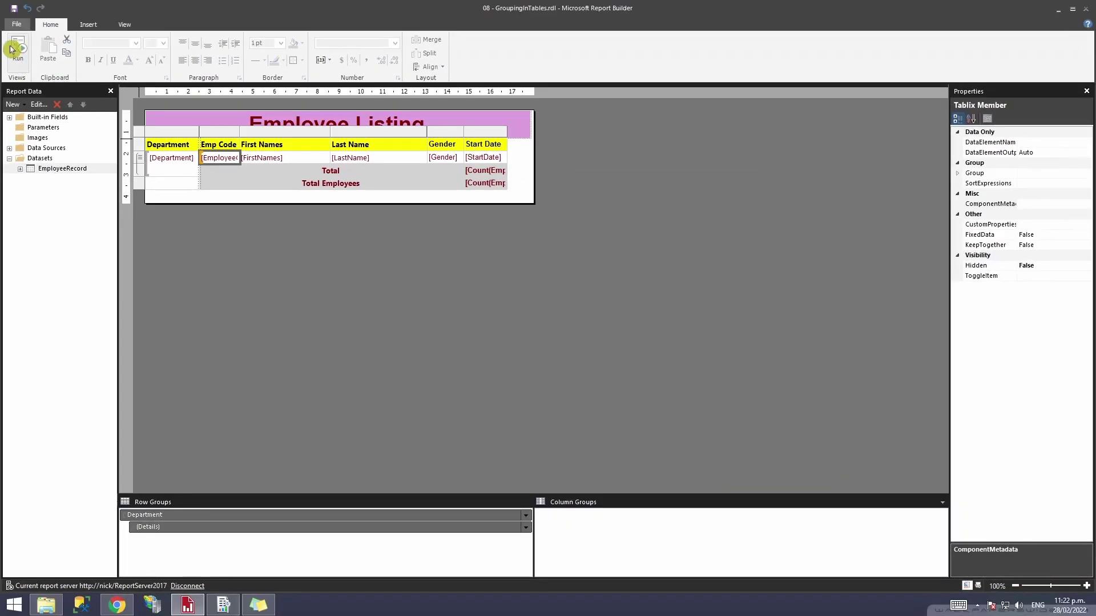
click(11, 50)
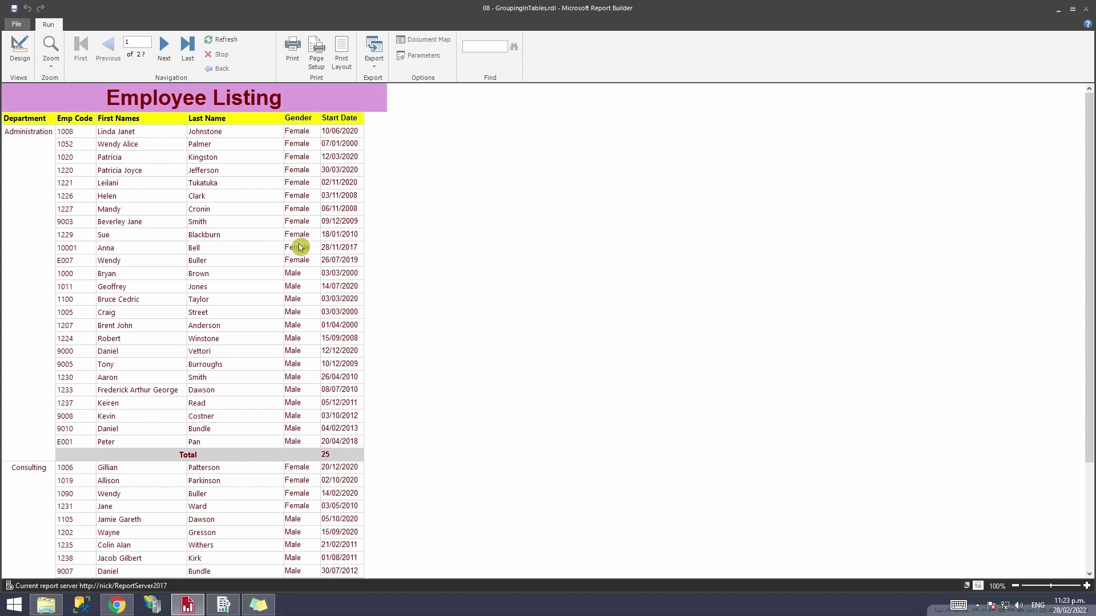
Scroll the preview to page 2 to check the gender order and group totals.
scroll(297, 356, down, 6)
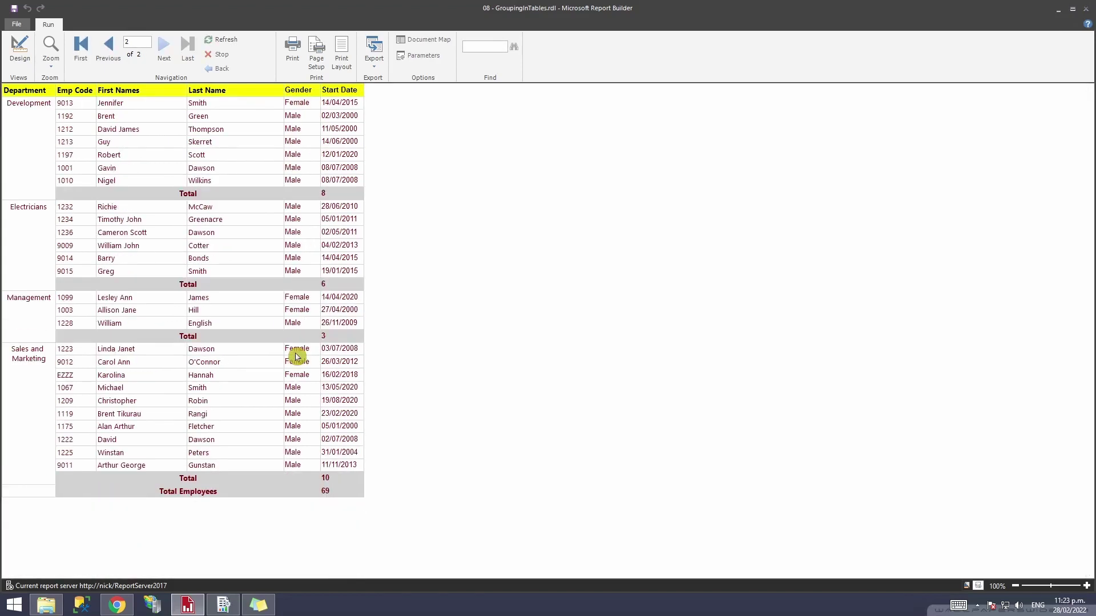